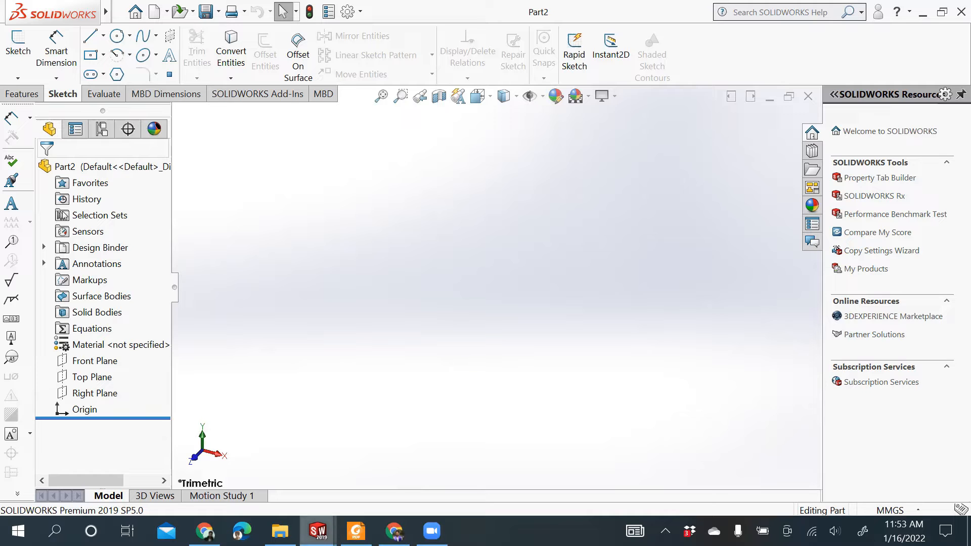
# Step: Create a new part document
pyautogui.moveTo(318, 531)
pyautogui.click(250, 500)
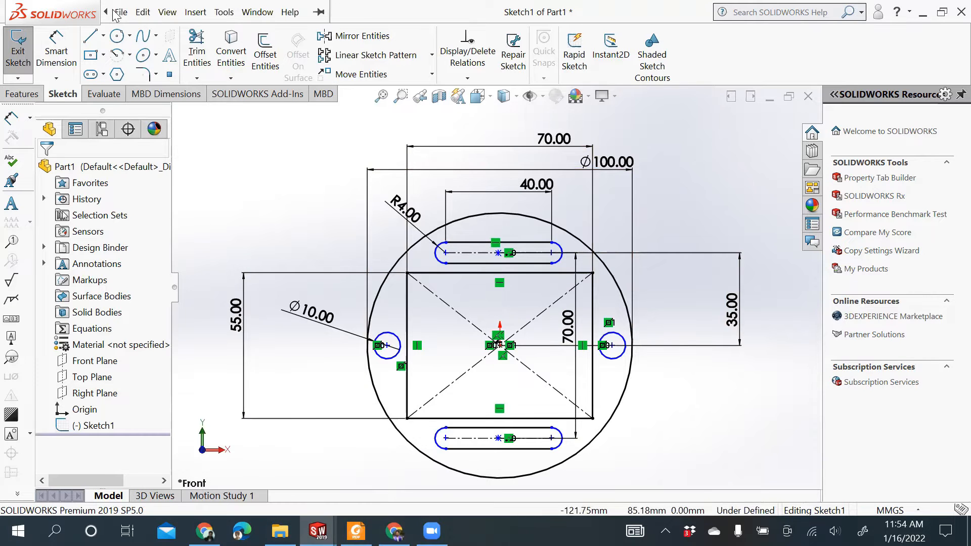
pyautogui.click(118, 13)
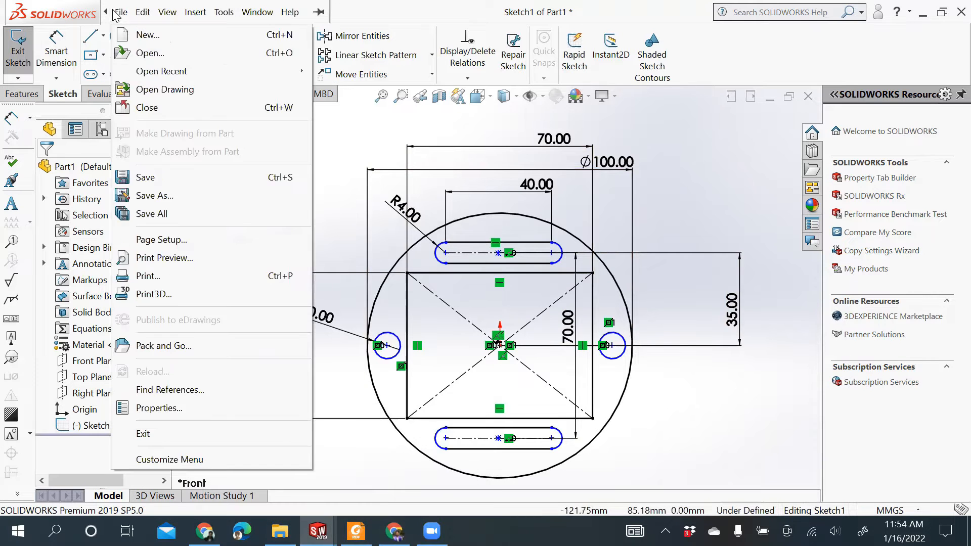
pyautogui.click(149, 37)
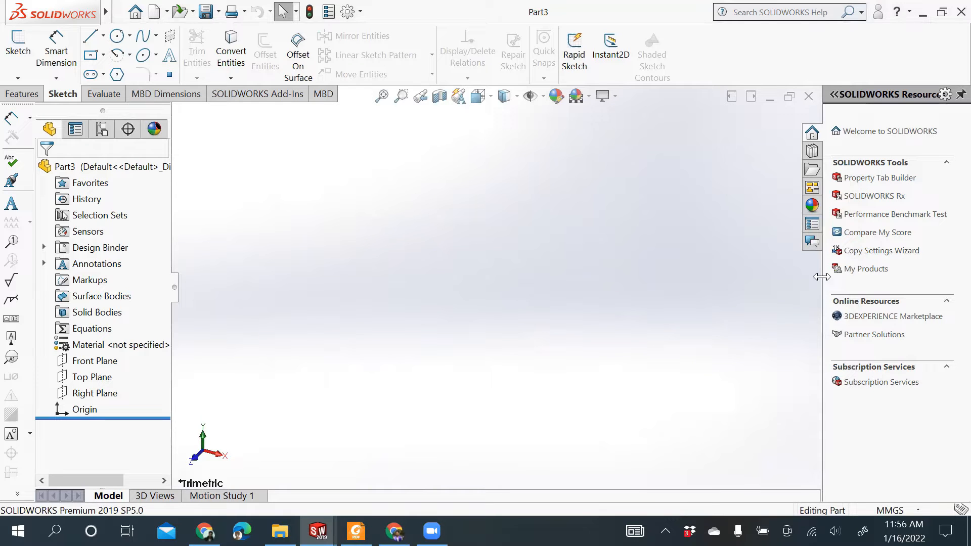
pyautogui.moveTo(821, 276); pyautogui.dragTo(955, 278)
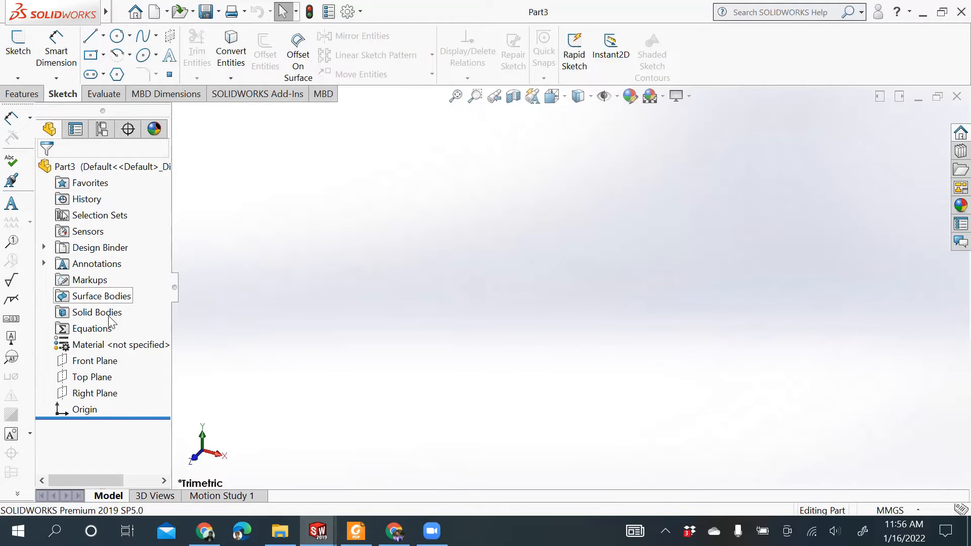
pyautogui.moveTo(100, 419); pyautogui.dragTo(95, 451)
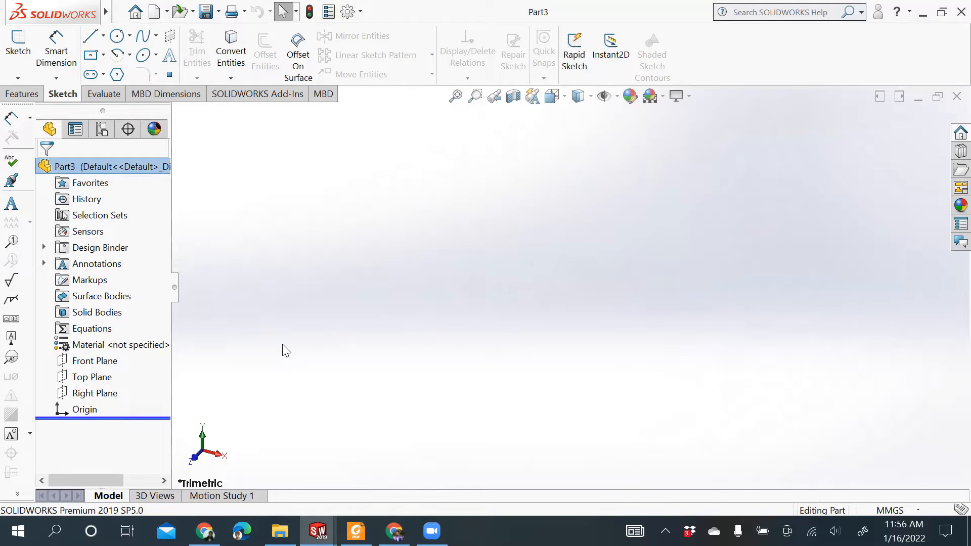
pyautogui.click(117, 37)
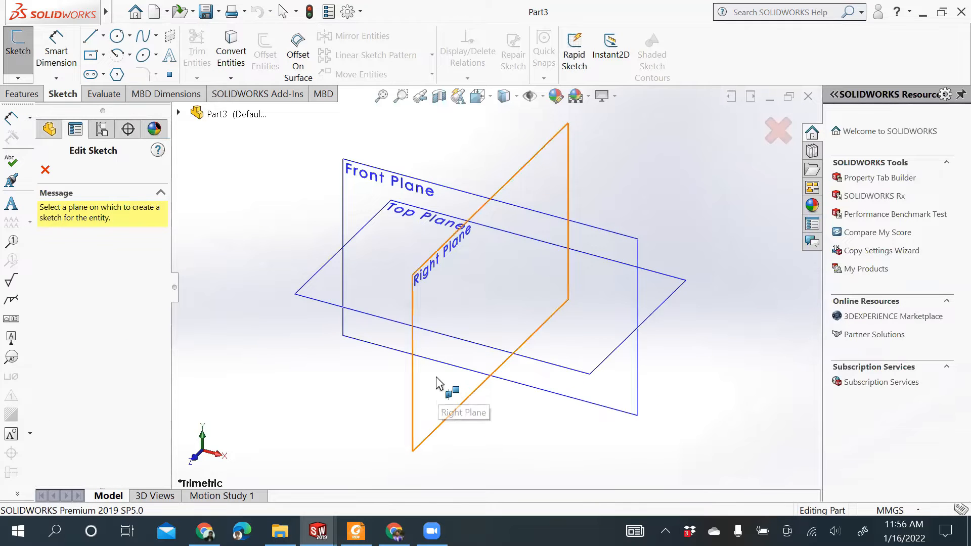
pyautogui.click(368, 190)
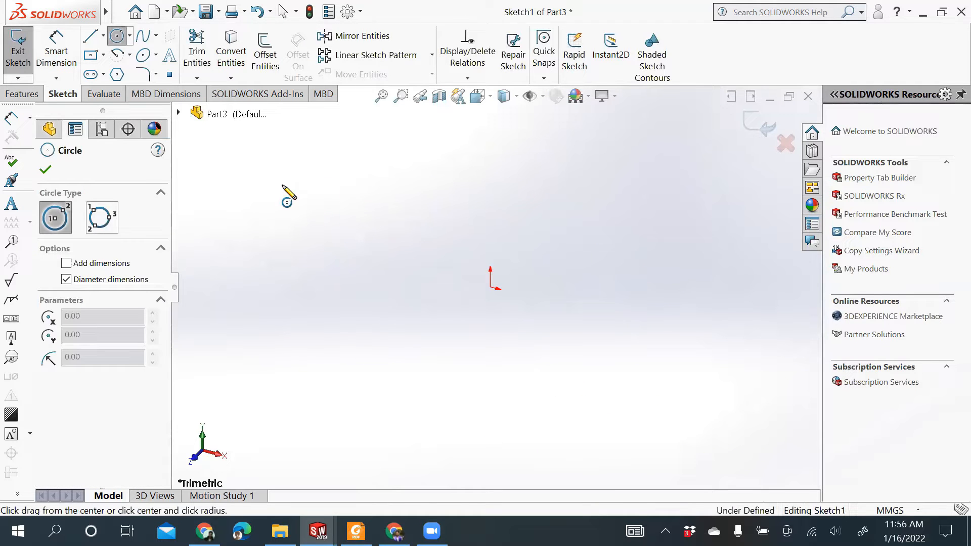
pyautogui.click(46, 171)
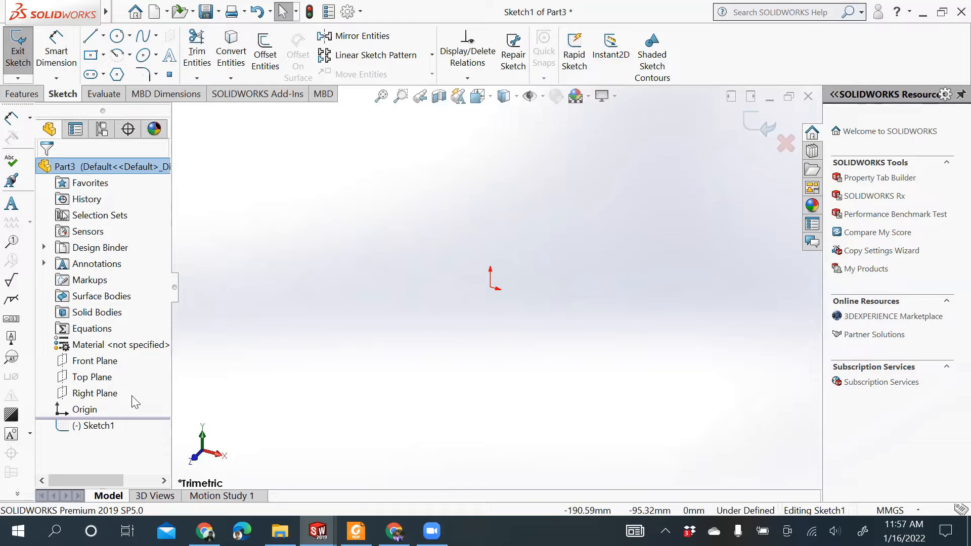
pyautogui.click(95, 361)
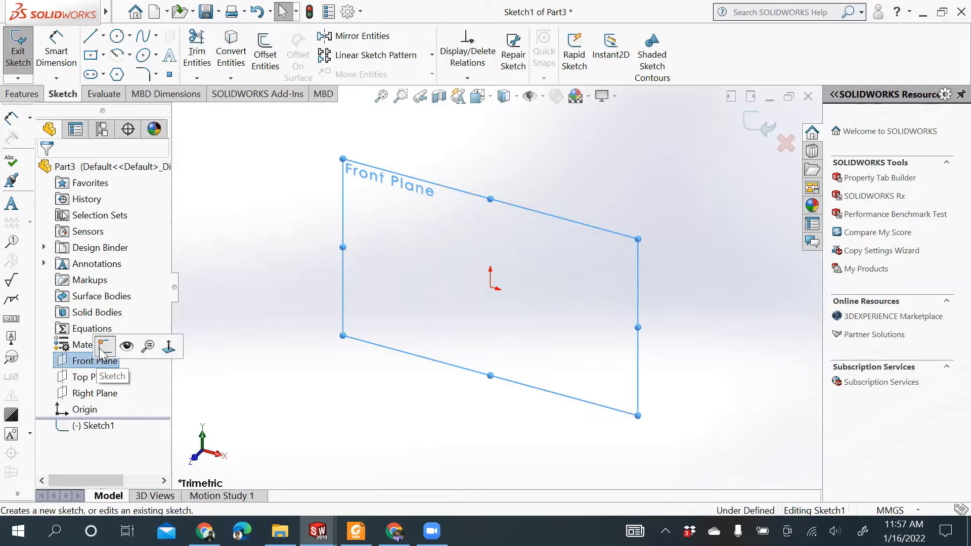
pyautogui.click(104, 348)
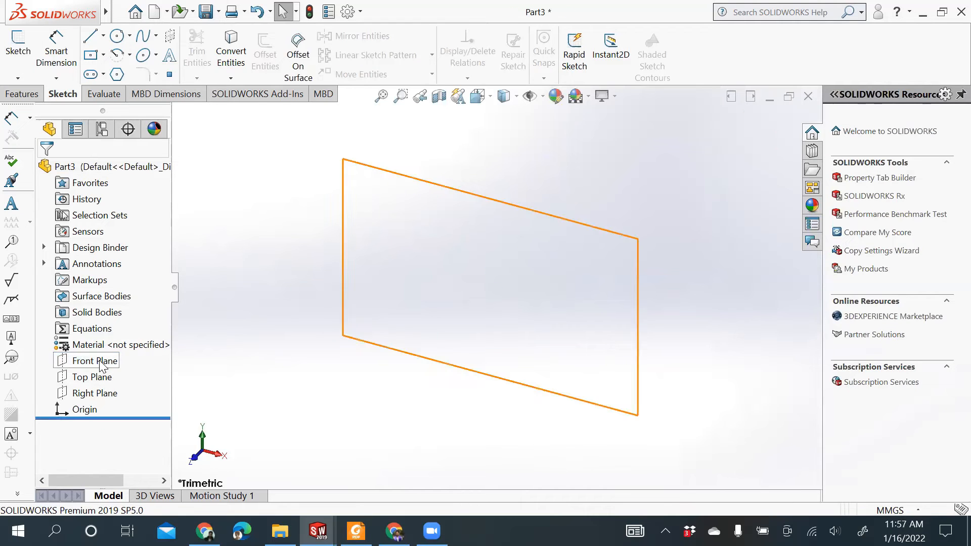
# Step: Orient the view normal to the Front Plane
pyautogui.rightClick(102, 361)
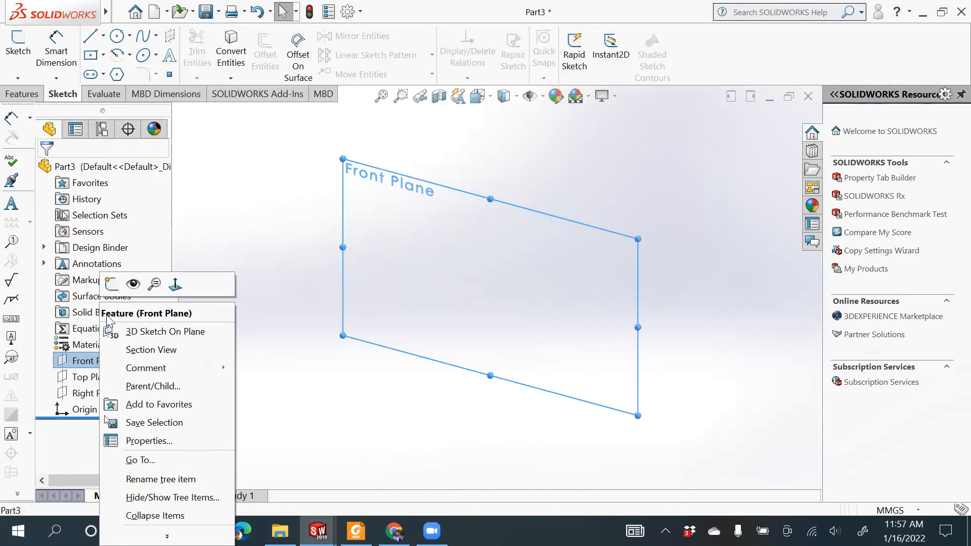
pyautogui.rightClick(82, 360)
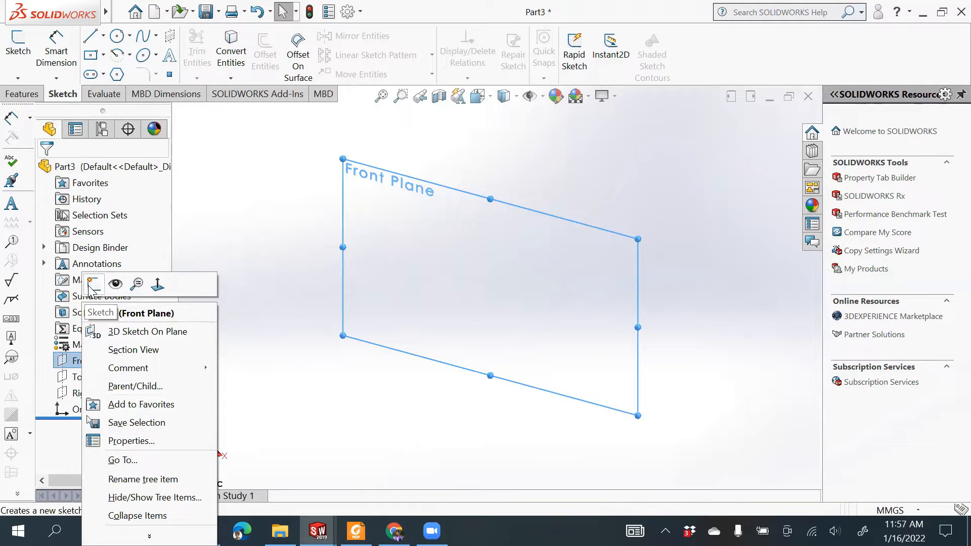
pyautogui.click(157, 287)
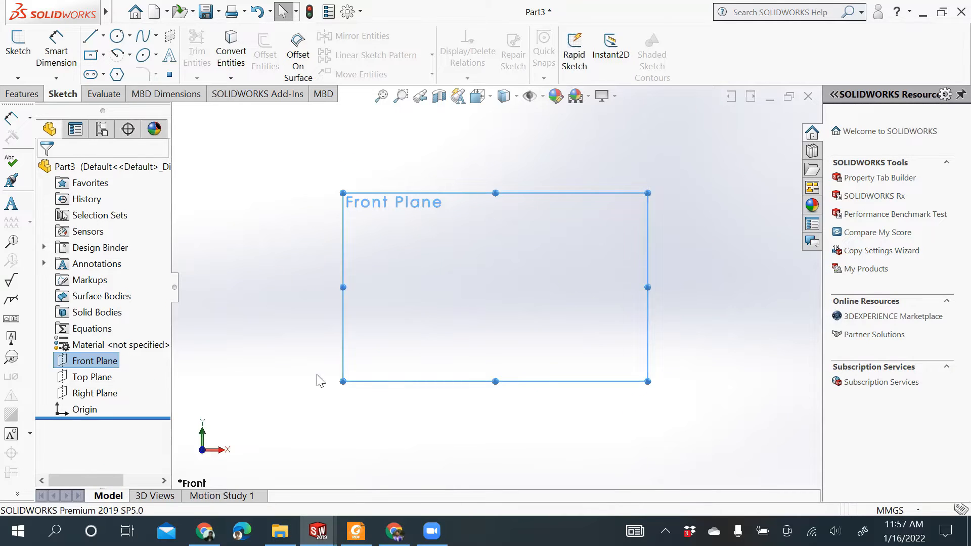
# Step: Flip the normal view to the reverse side of the Front Plane and return it to the front side
pyautogui.rightClick(78, 360)
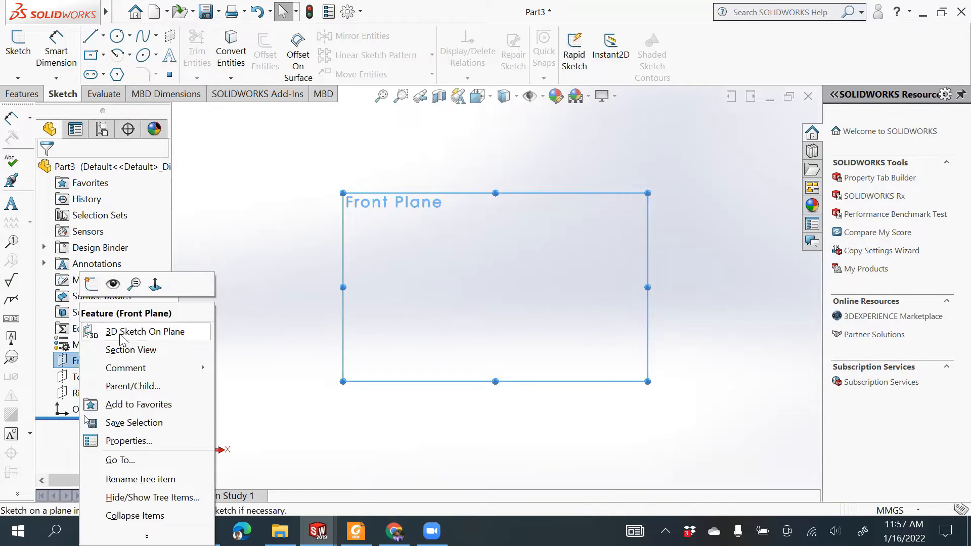
pyautogui.click(156, 284)
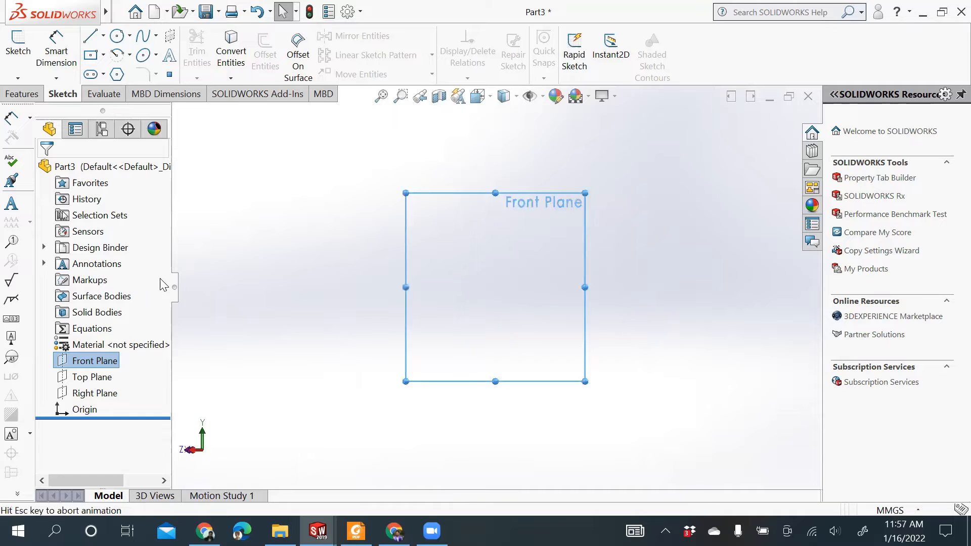
pyautogui.rightClick(107, 365)
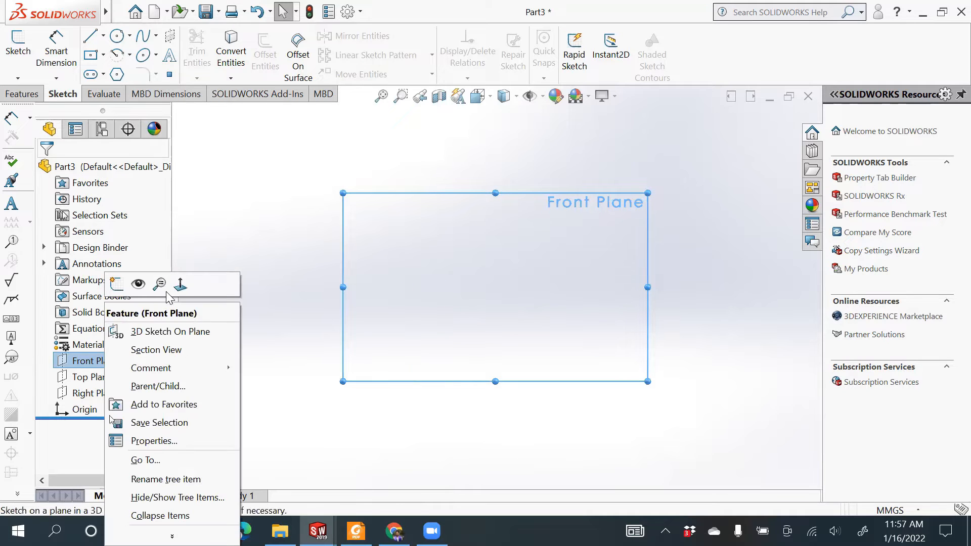
pyautogui.click(180, 285)
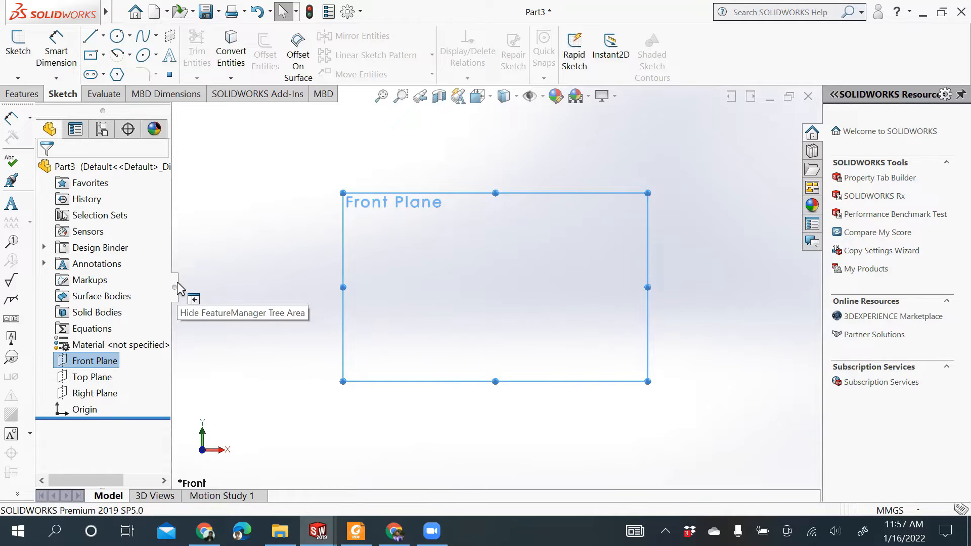
# Step: Start a new sketch on the Front Plane and clear the plane selection
pyautogui.rightClick(82, 360)
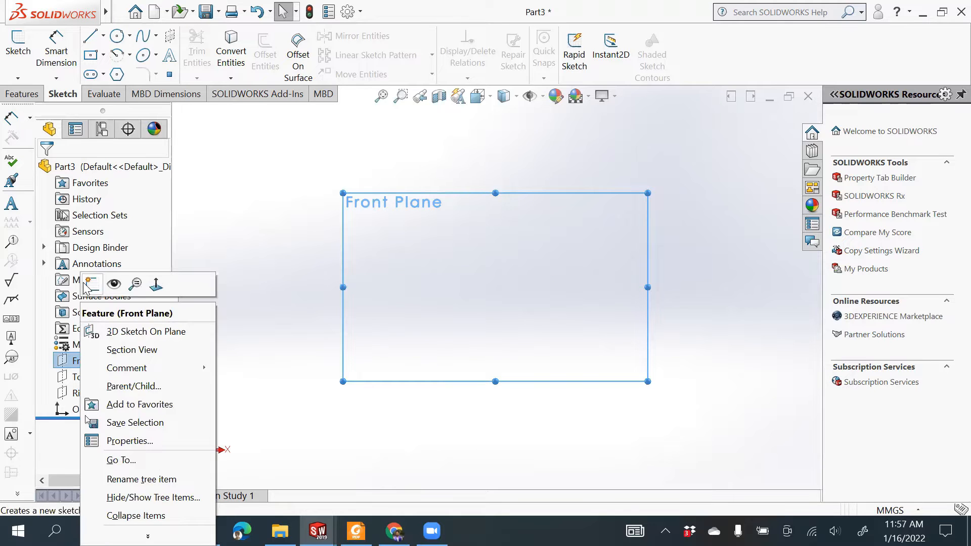
pyautogui.click(86, 286)
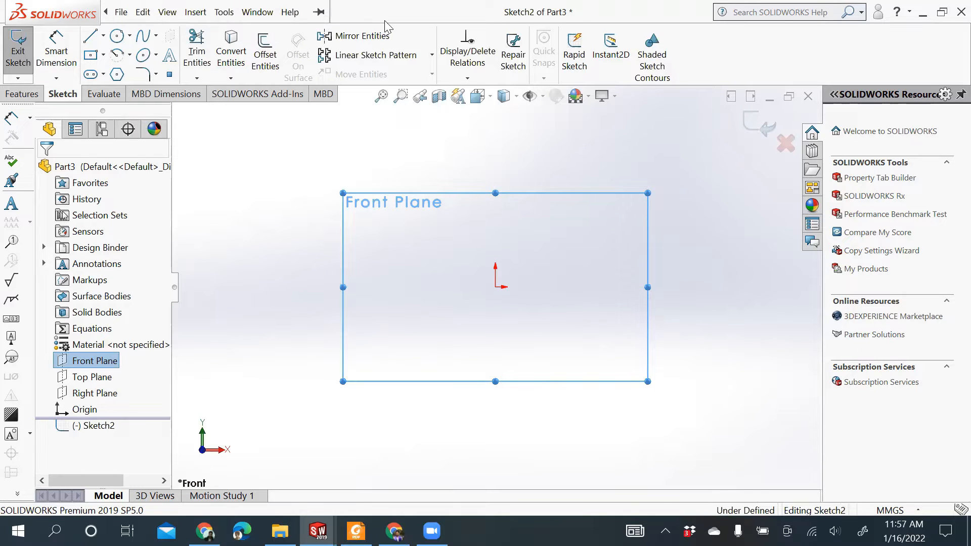
pyautogui.click(748, 213)
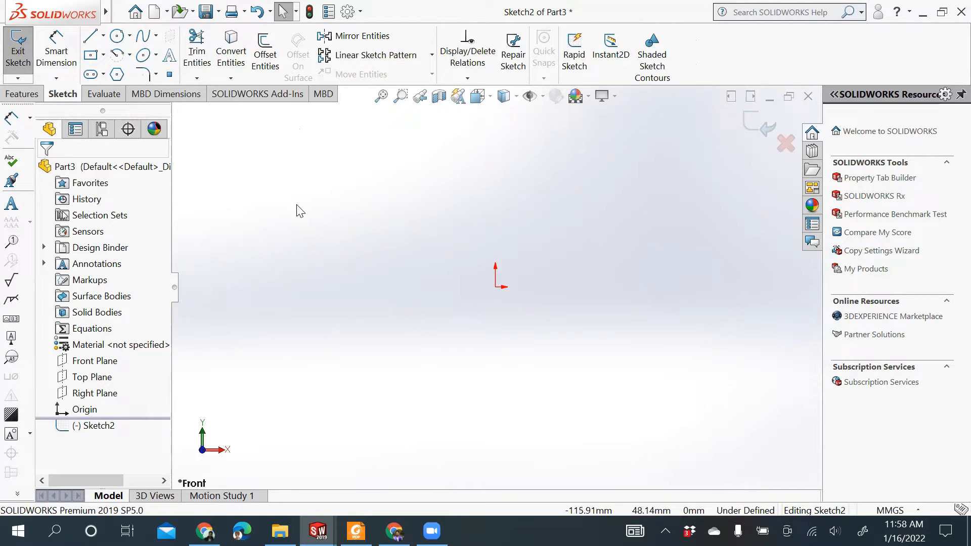
# Step: Sketch a circle about 203 mm in diameter centred on the origin
pyautogui.click(117, 36)
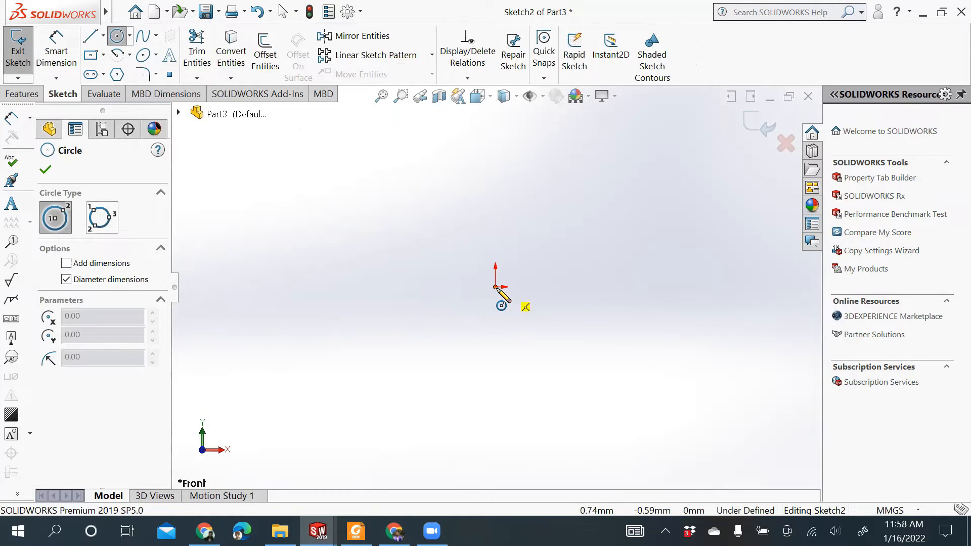
pyautogui.click(496, 287)
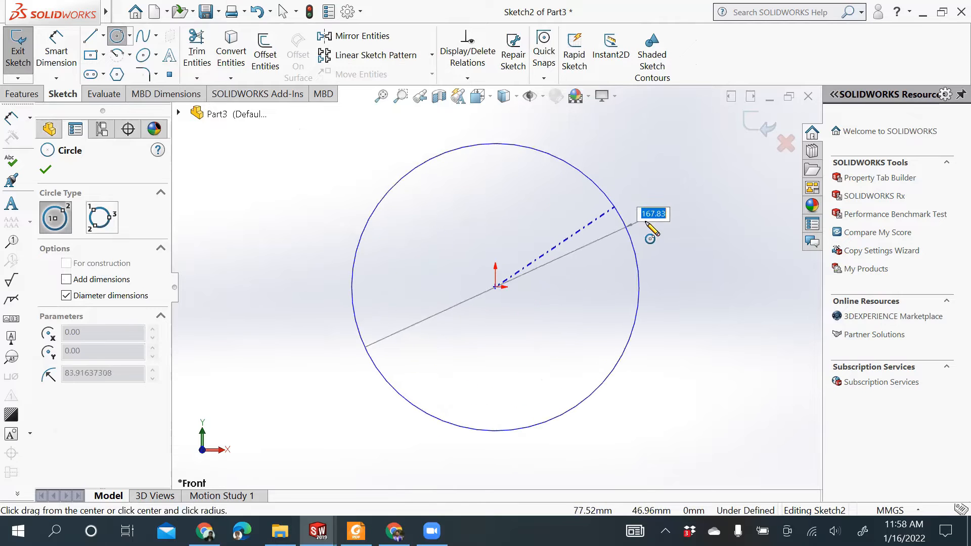
pyautogui.click(669, 287)
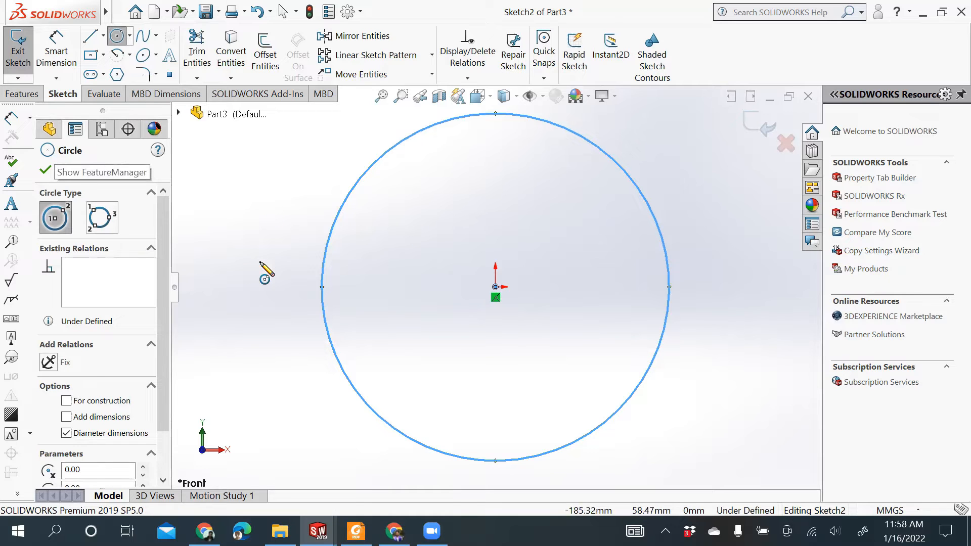
# Step: Sketch a center rectangle about 126 mm high inside the circle, centred on the origin
pyautogui.click(103, 55)
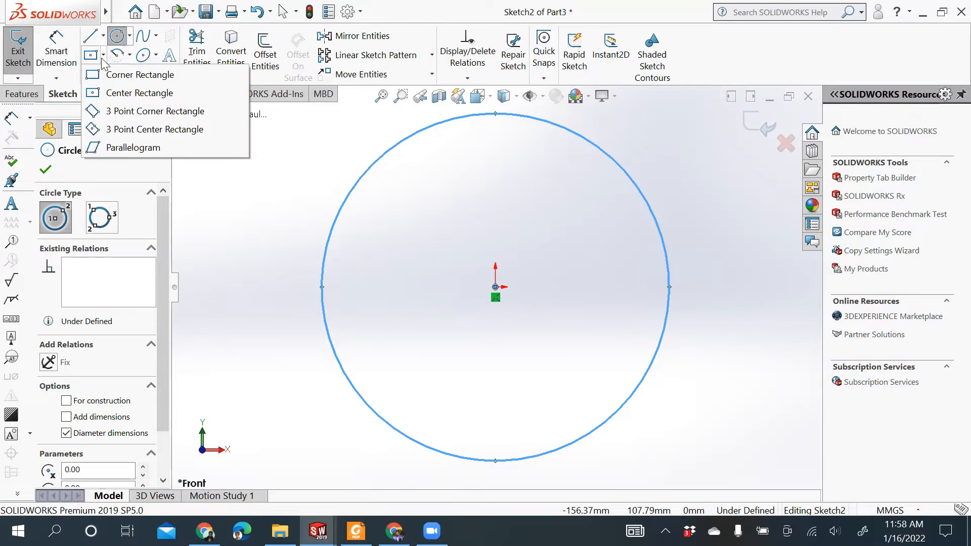
pyautogui.click(112, 95)
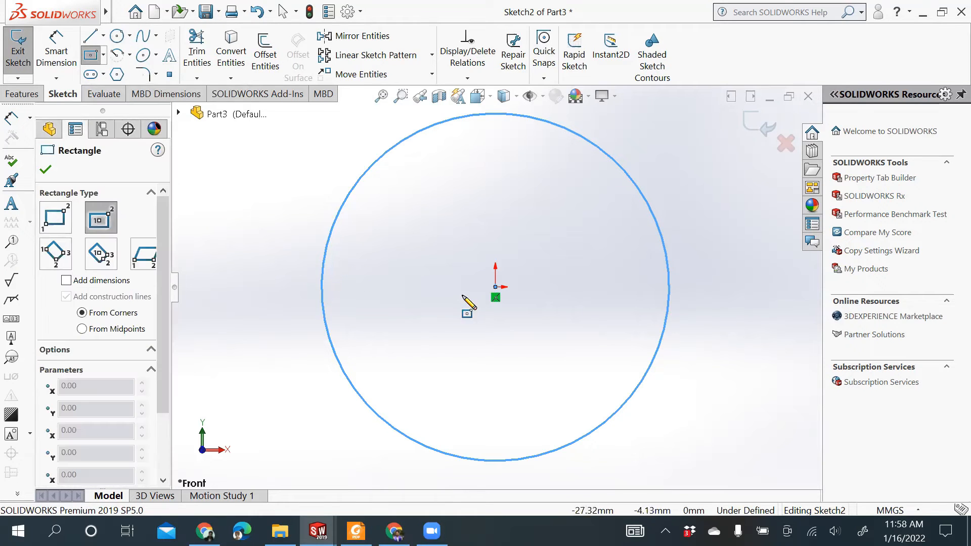
pyautogui.click(495, 286)
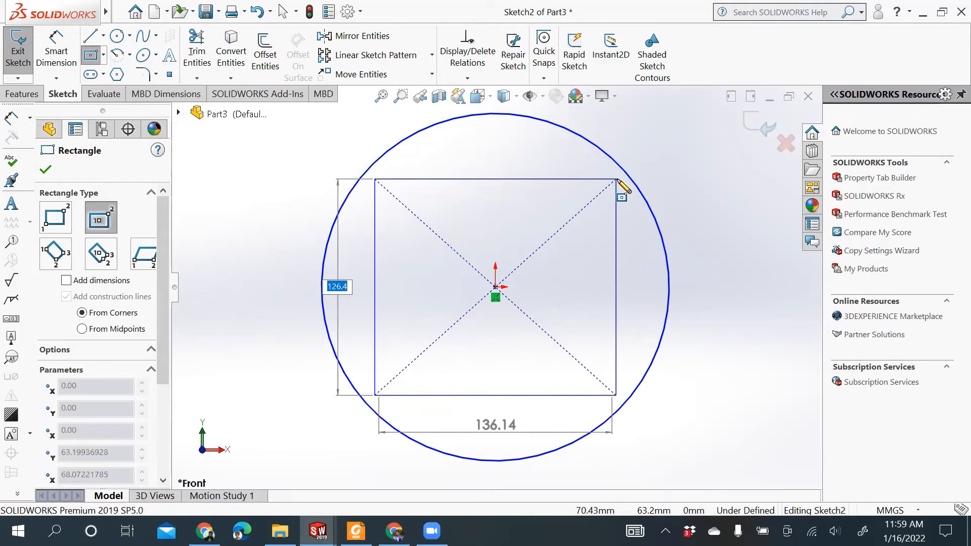
pyautogui.click(618, 178)
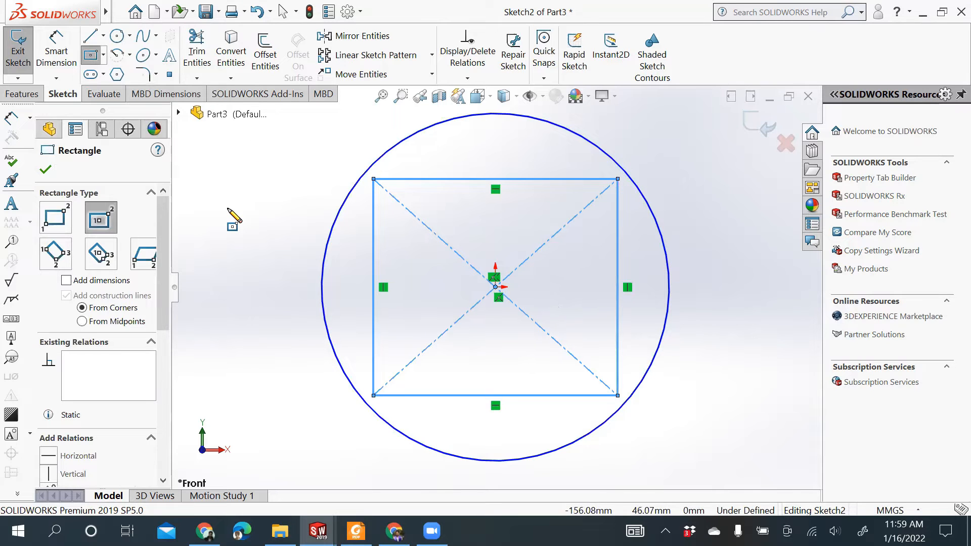
pyautogui.click(44, 172)
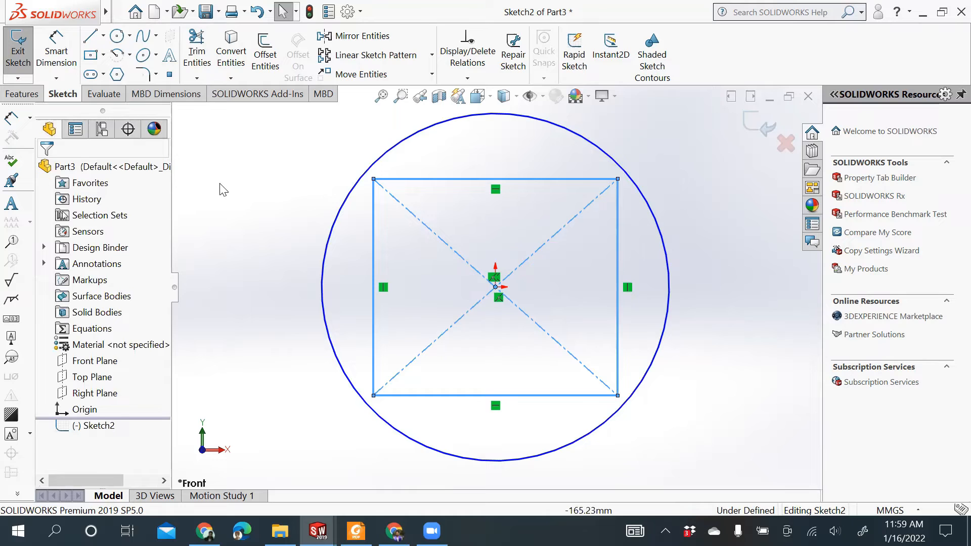
# Step: Dimension the circle's diameter to 100 mm with Smart Dimension
pyautogui.click(63, 48)
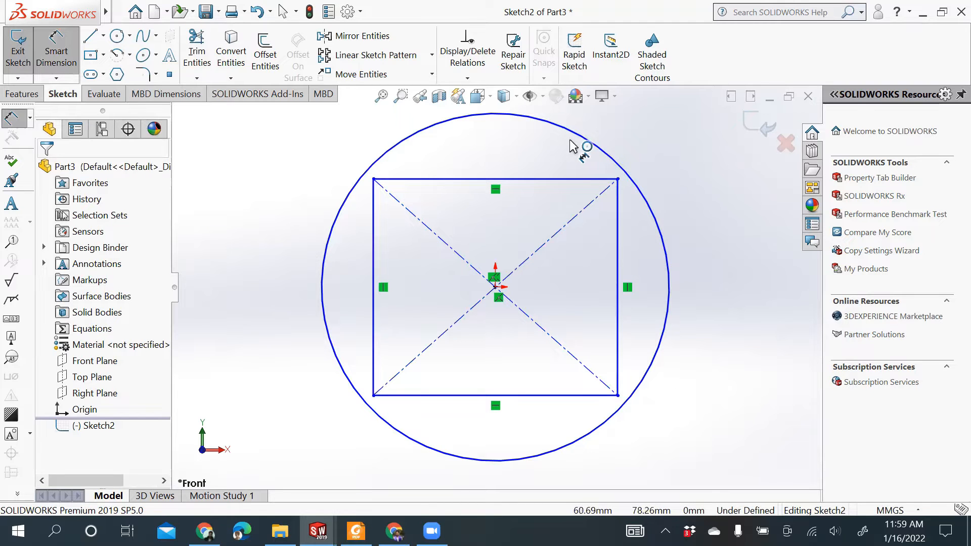
pyautogui.click(611, 159)
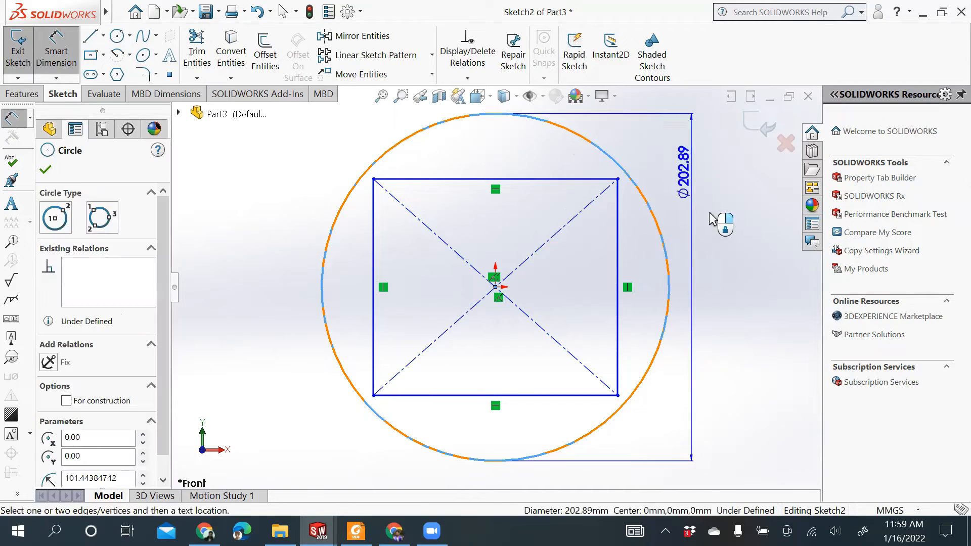
pyautogui.click(727, 248)
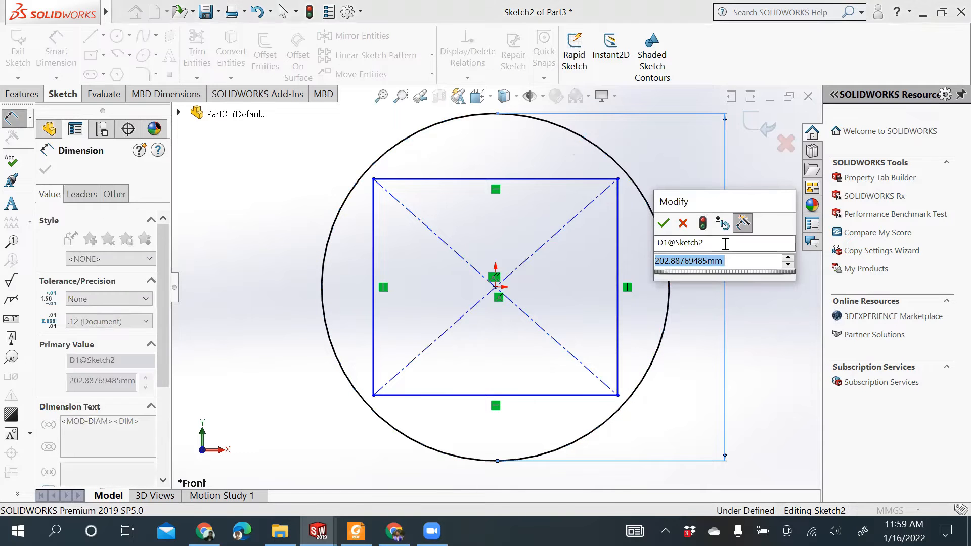
pyautogui.write('100')
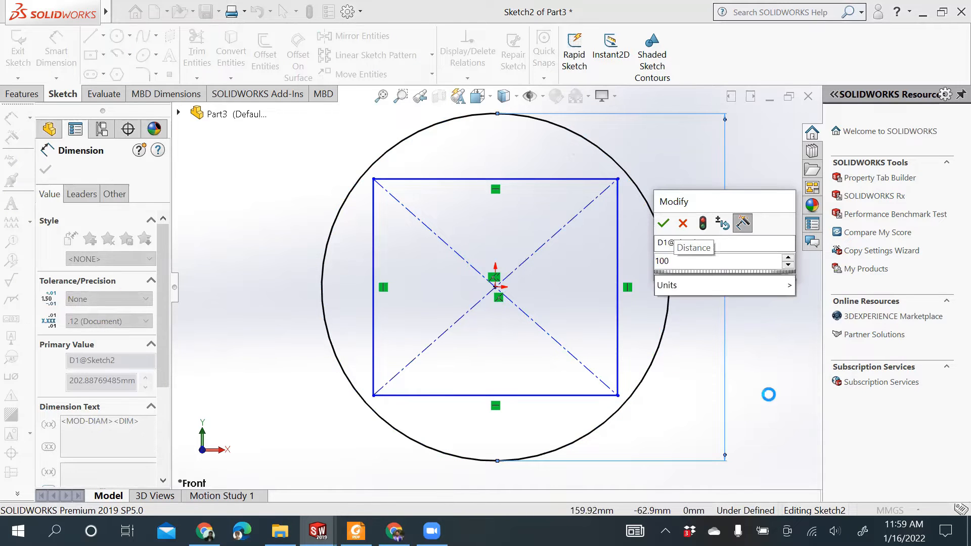
pyautogui.press('Return')
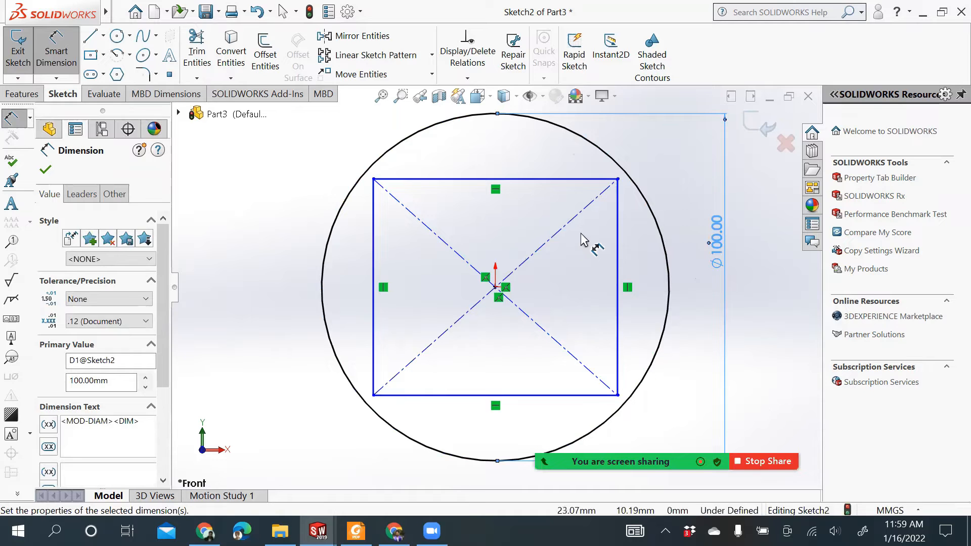
# Step: Dimension the center rectangle with Smart Dimension to 60 mm high and 70 mm wide
pyautogui.click(617, 235)
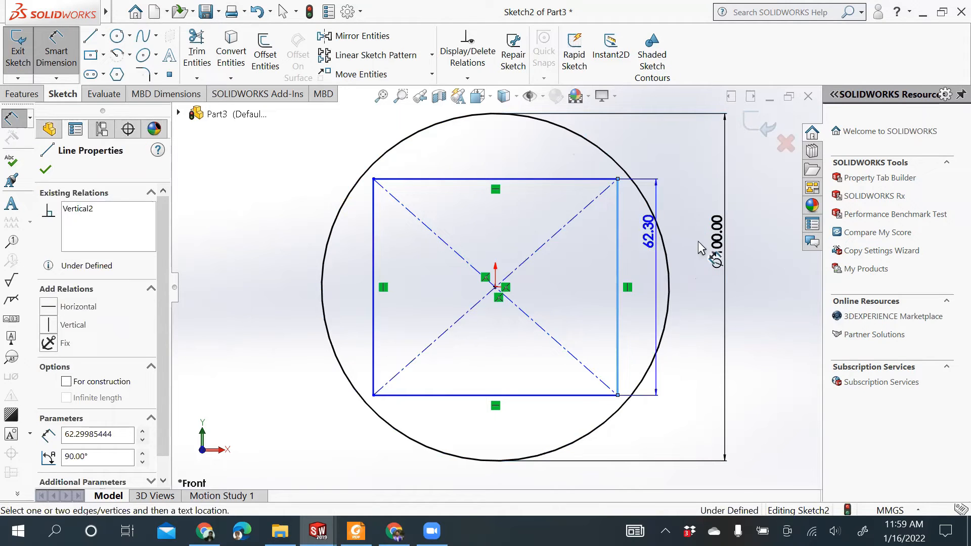
pyautogui.click(757, 249)
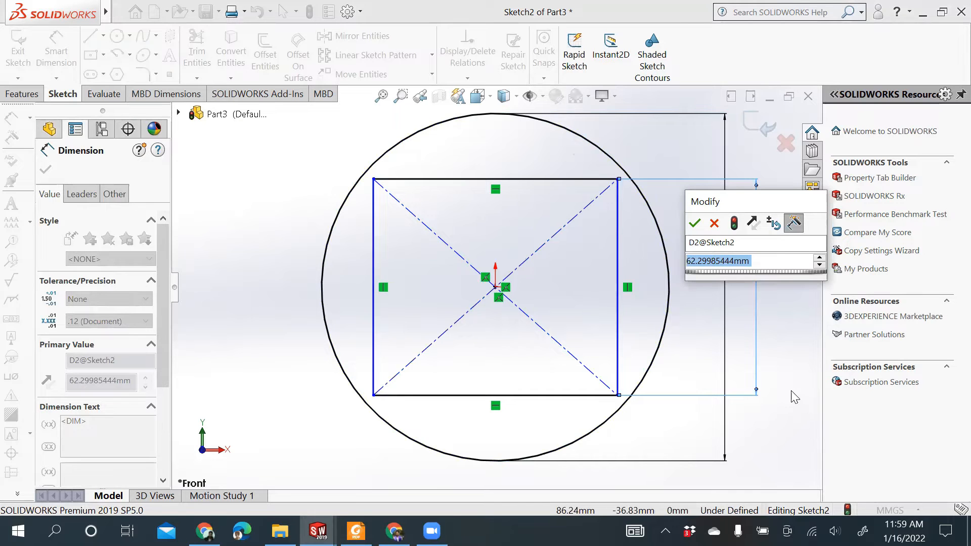
pyautogui.write('60')
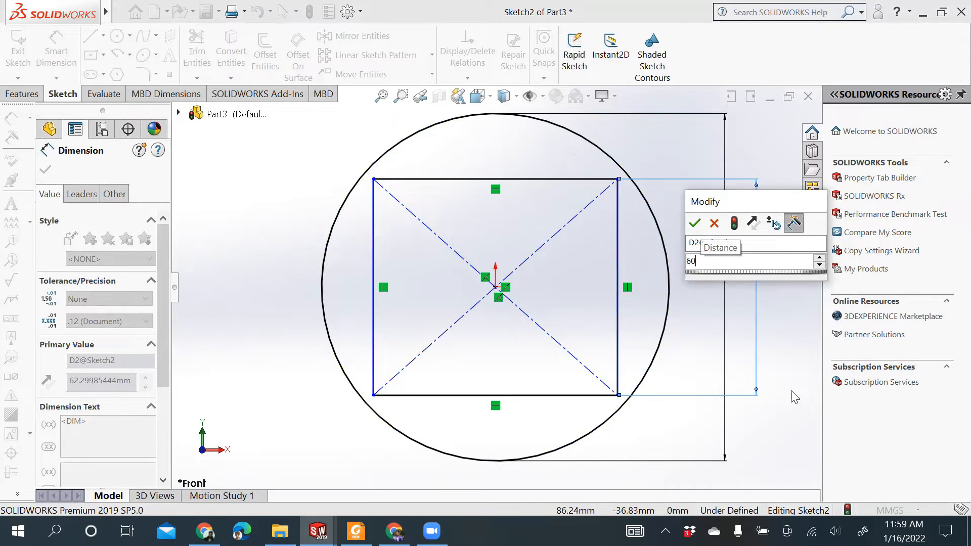
pyautogui.press('Return')
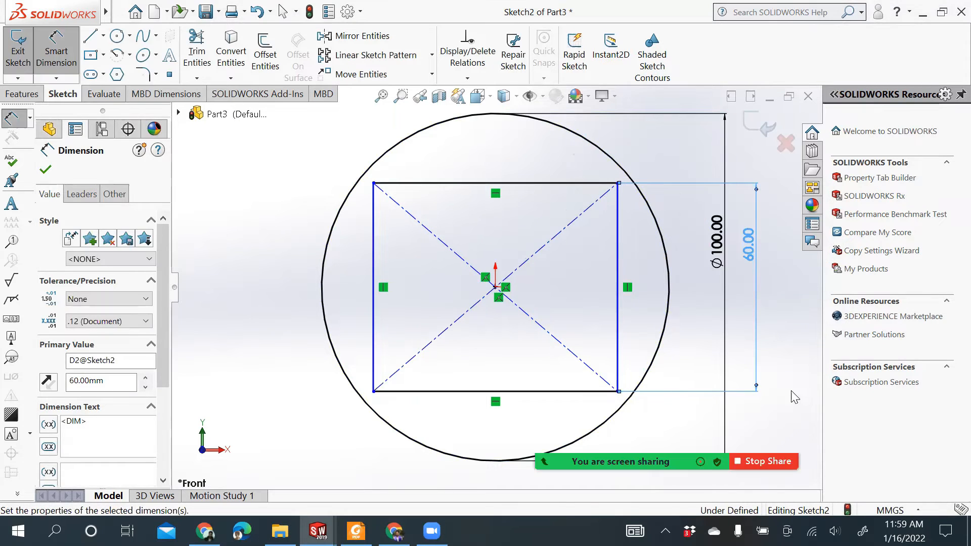
pyautogui.click(505, 183)
pyautogui.click(506, 141)
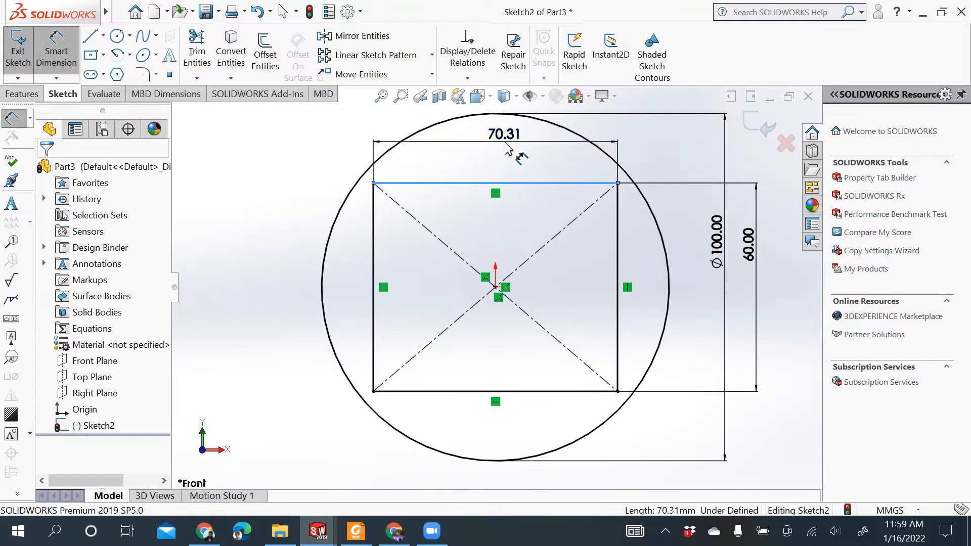
pyautogui.write('70')
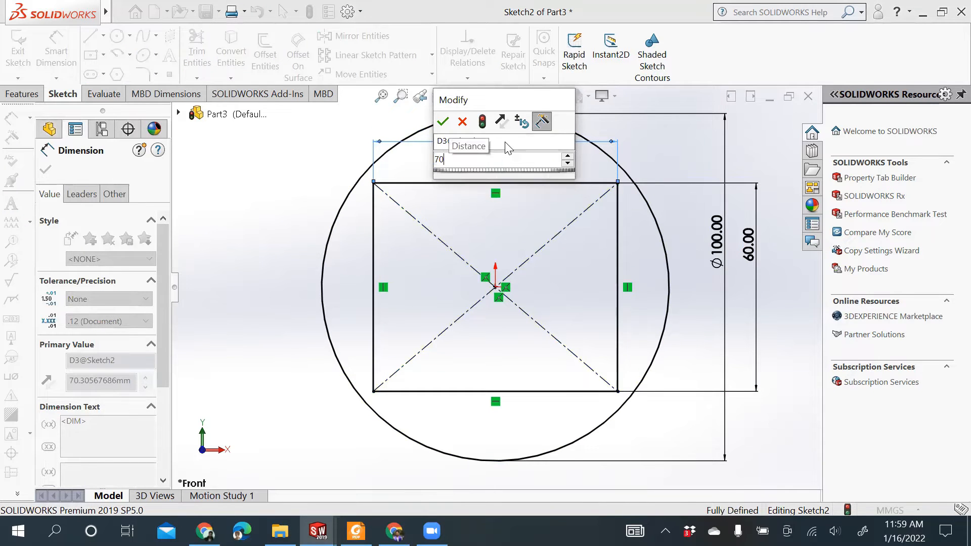
pyautogui.press('Return')
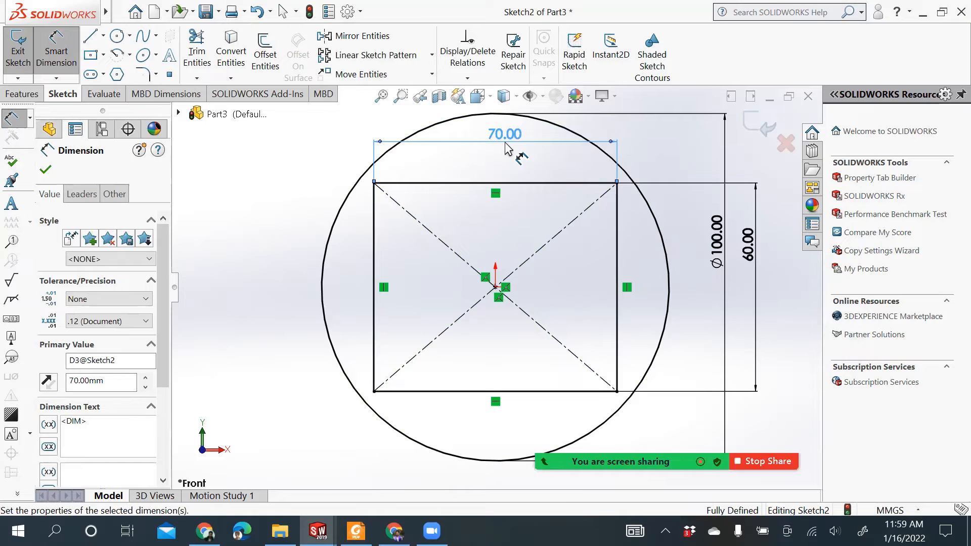
pyautogui.click(229, 234)
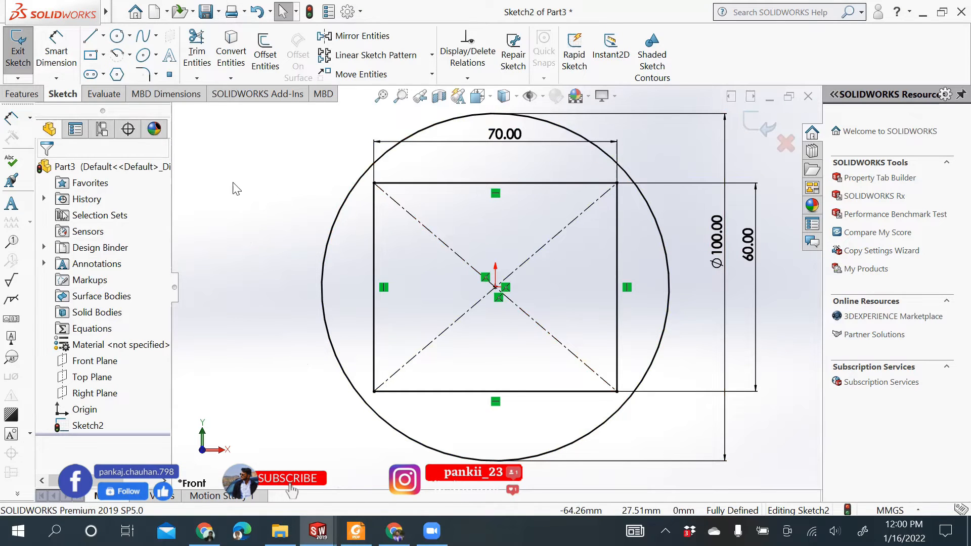
# Step: Sketch a horizontal straight slot between the rectangle's upper edge and the circle, about 44 mm between centres and about 6 mm wide
pyautogui.click(103, 75)
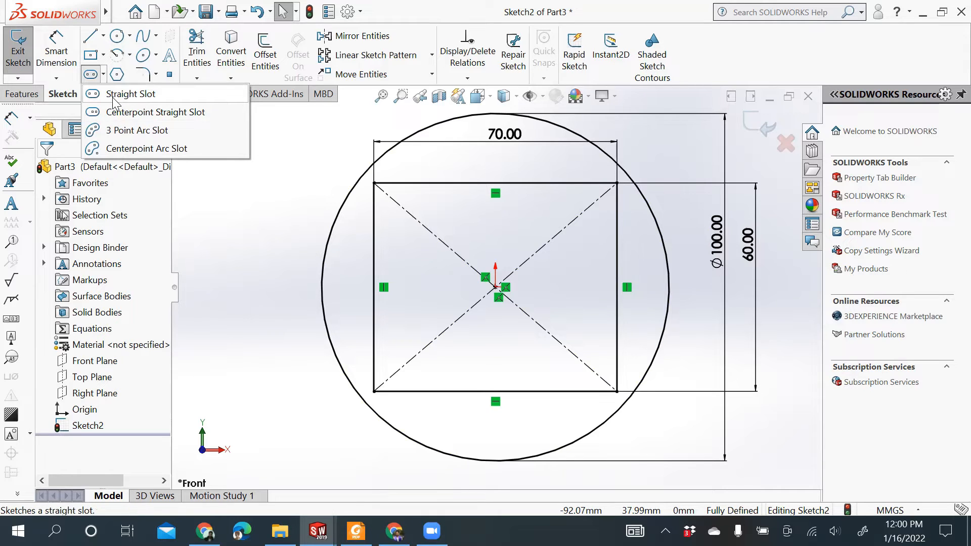
pyautogui.click(113, 96)
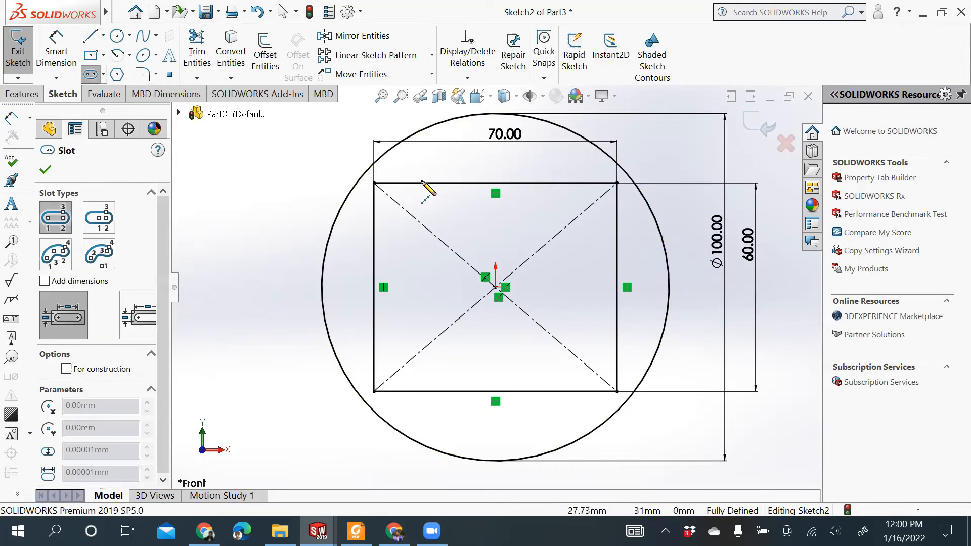
pyautogui.click(416, 163)
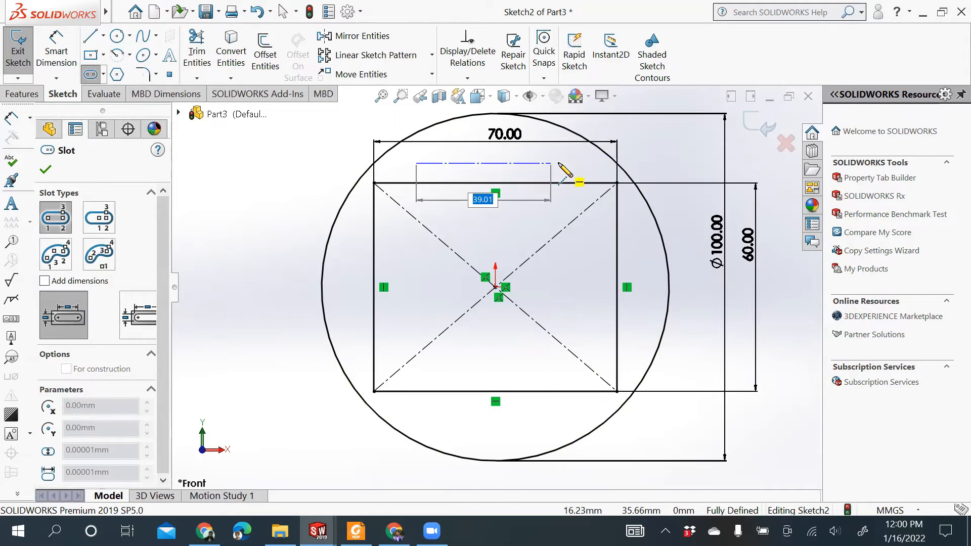
pyautogui.click(569, 163)
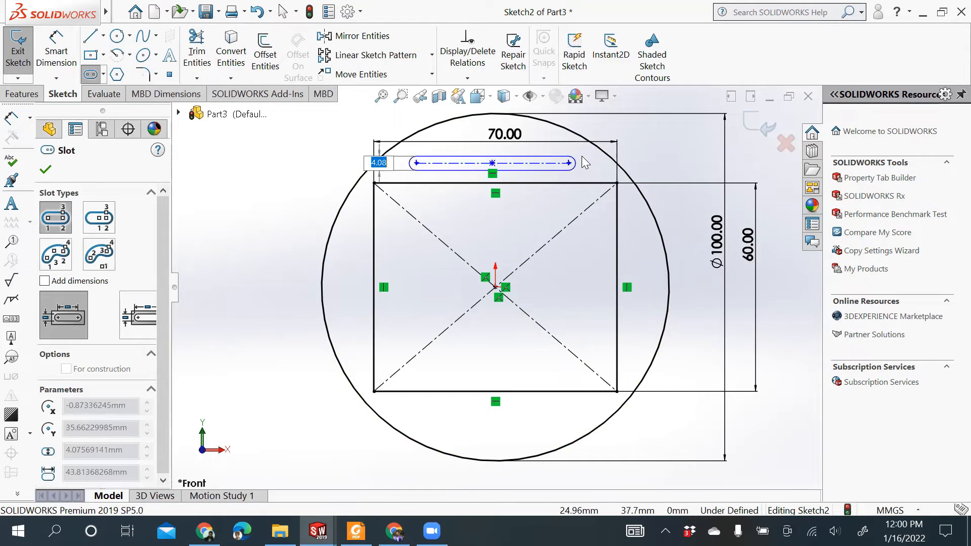
pyautogui.click(579, 161)
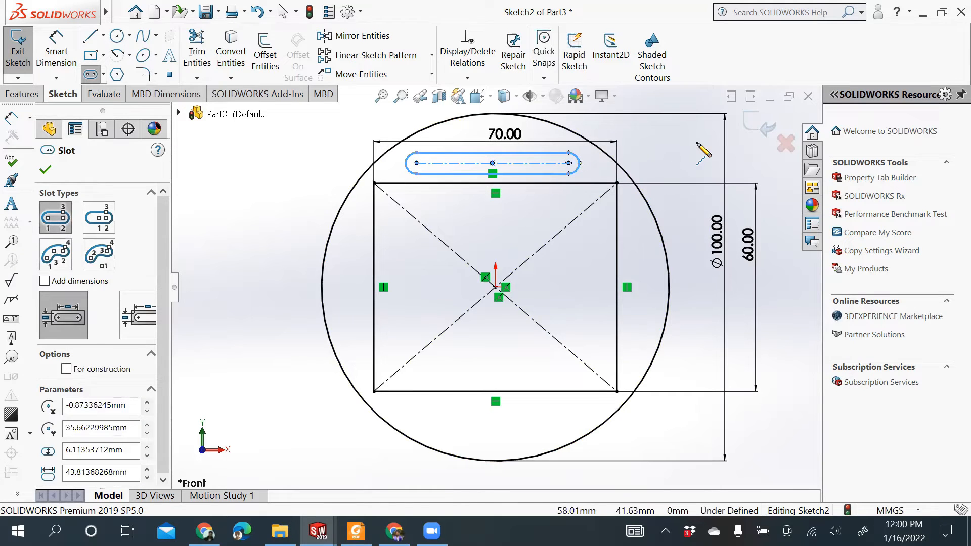
pyautogui.click(46, 171)
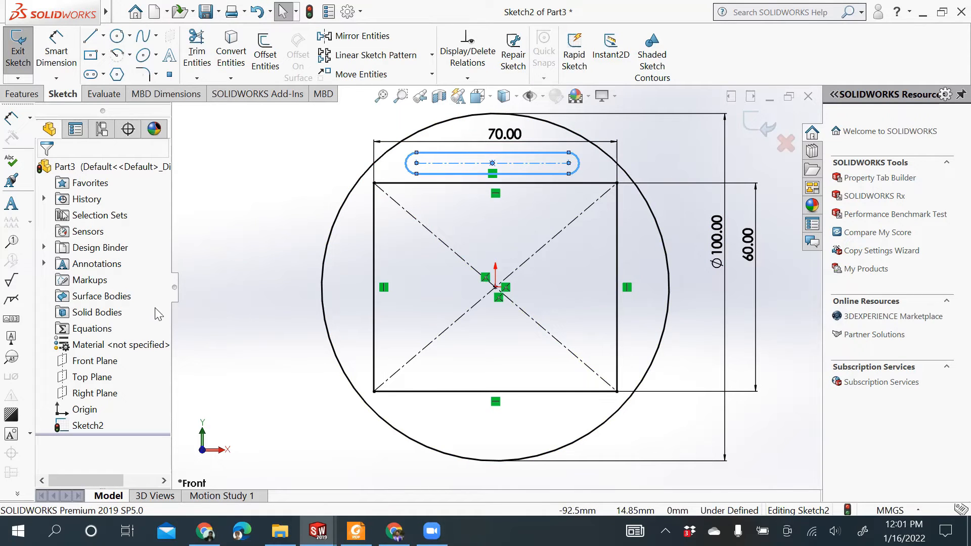
# Step: Pattern the slot linearly with 1 instance along X and 2 instances along the reversed Y direction, spaced 70 mm
pyautogui.click(333, 61)
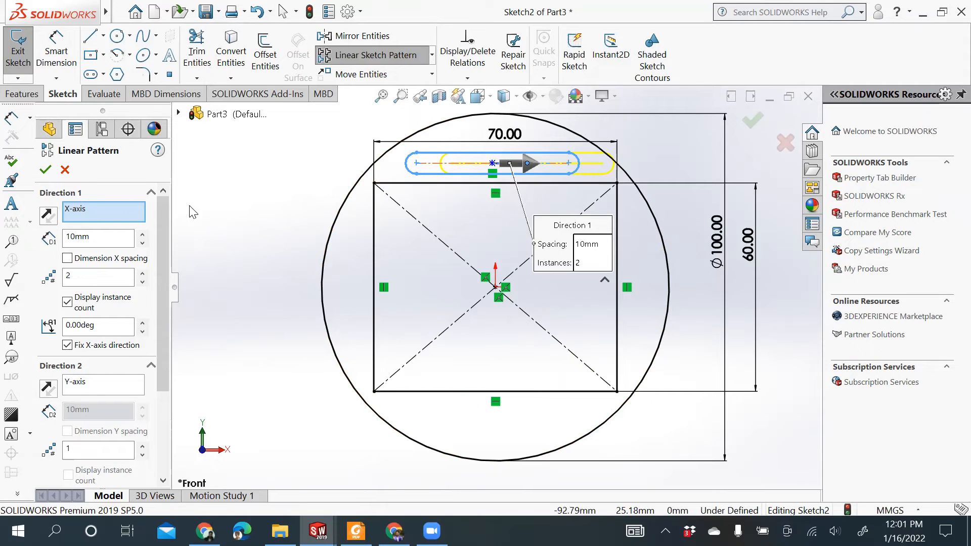
pyautogui.moveTo(87, 277); pyautogui.dragTo(54, 275)
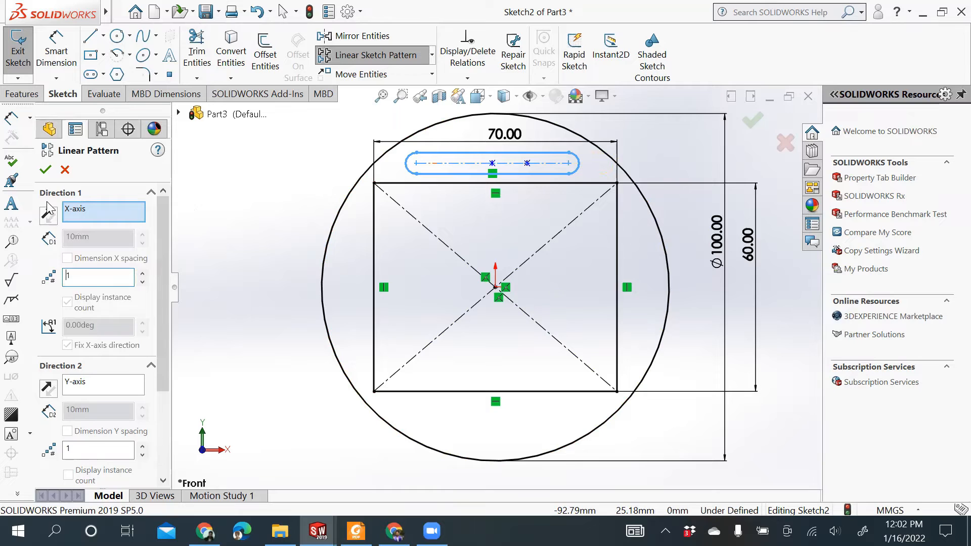
pyautogui.scroll(-3, 76, 365)
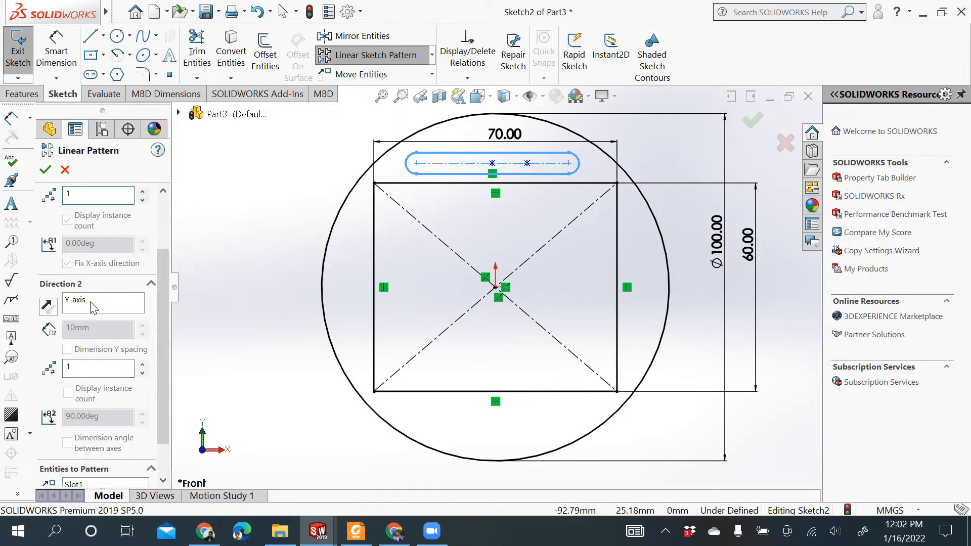
pyautogui.click(76, 367)
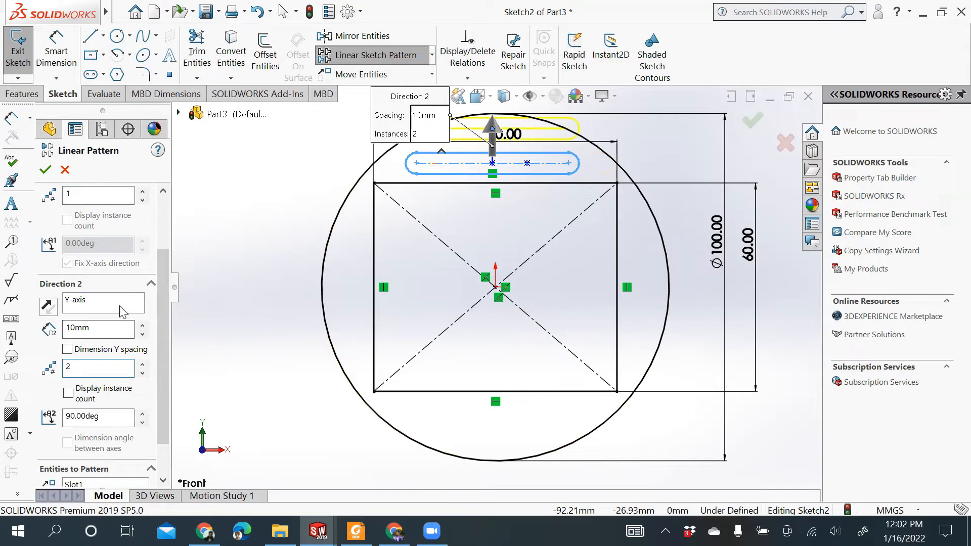
pyautogui.click(48, 305)
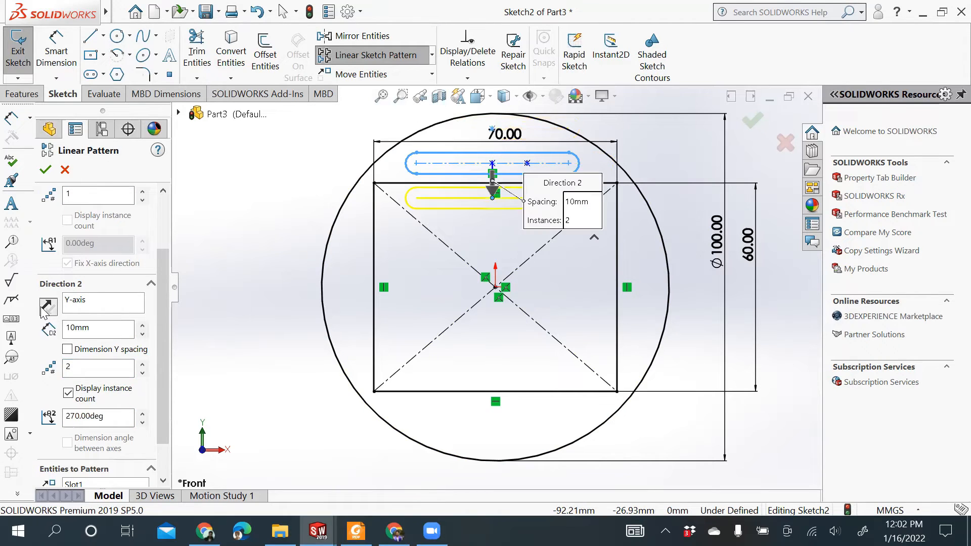
pyautogui.moveTo(90, 327); pyautogui.dragTo(52, 331)
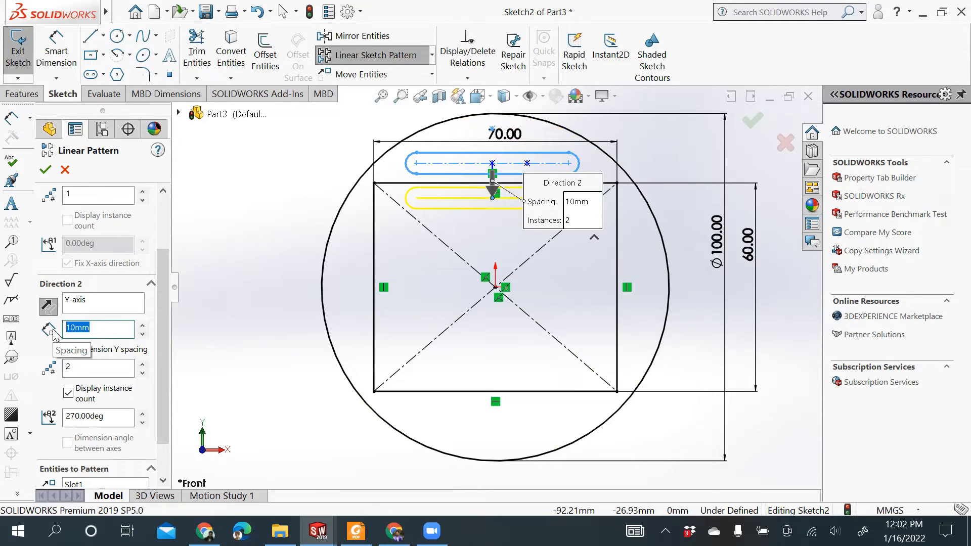
pyautogui.write('70')
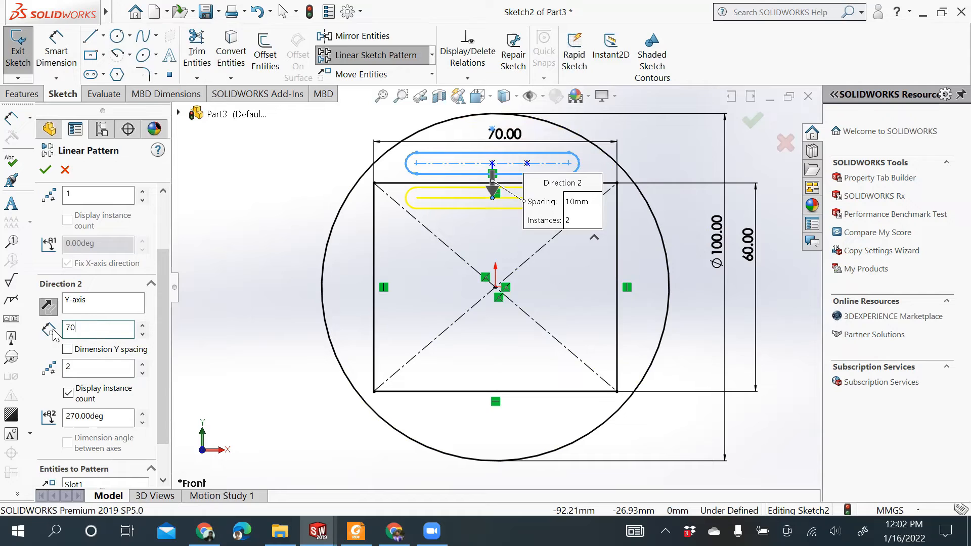
pyautogui.press('Return')
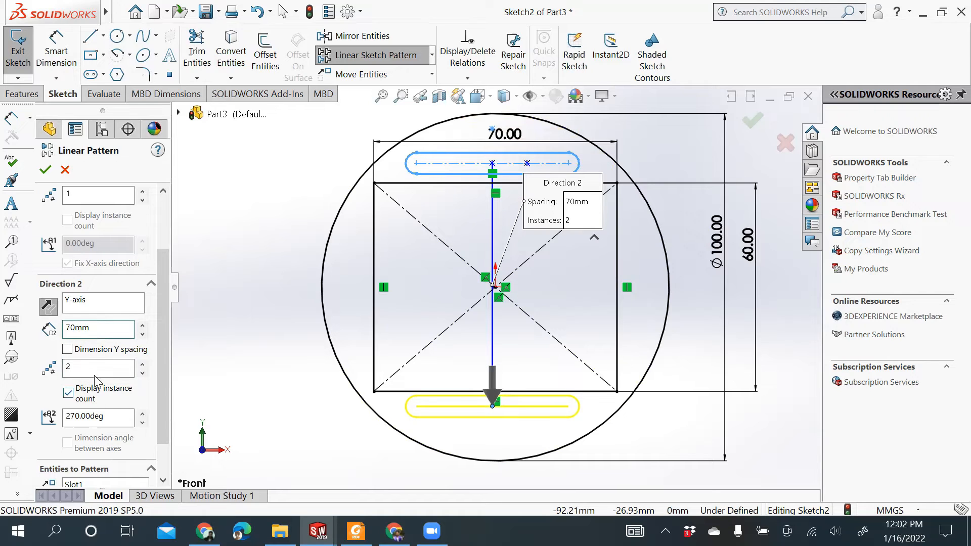
pyautogui.click(52, 173)
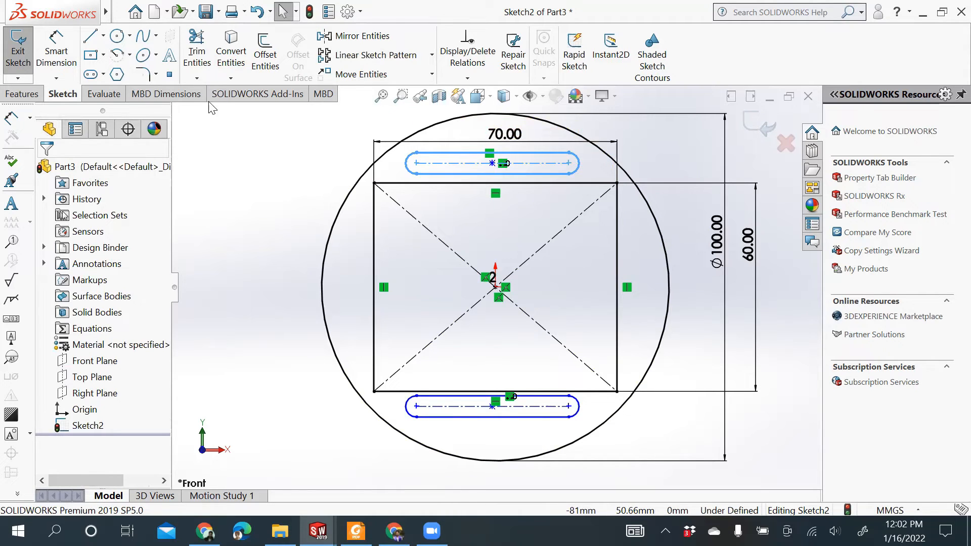
# Step: Dimension the upper slot's vertical distance from the origin to 35 mm with Smart Dimension
pyautogui.click(69, 64)
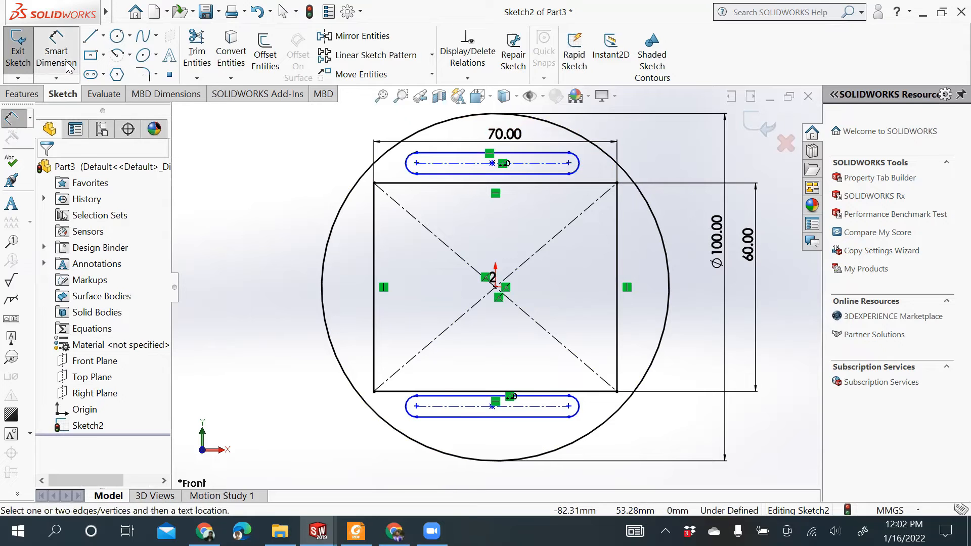
pyautogui.click(483, 174)
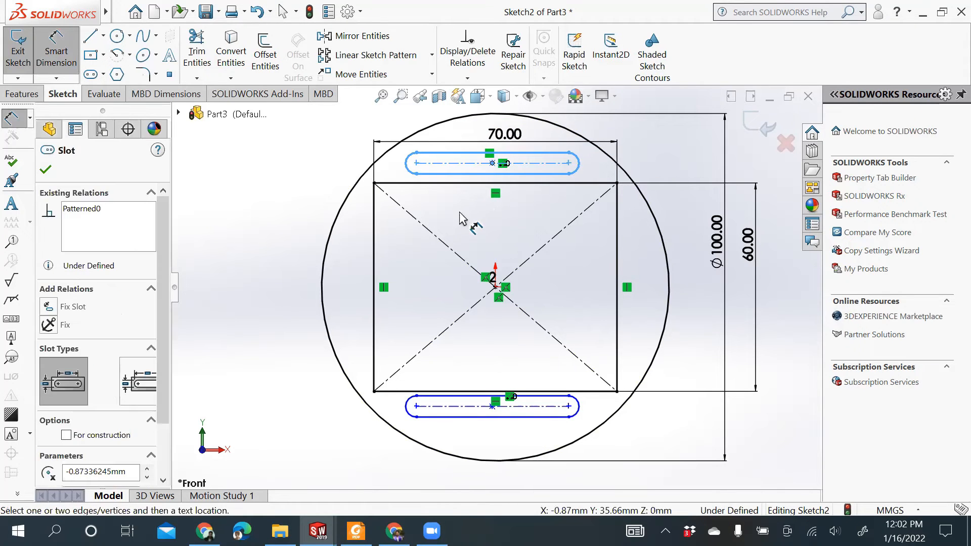
pyautogui.click(495, 287)
pyautogui.click(277, 259)
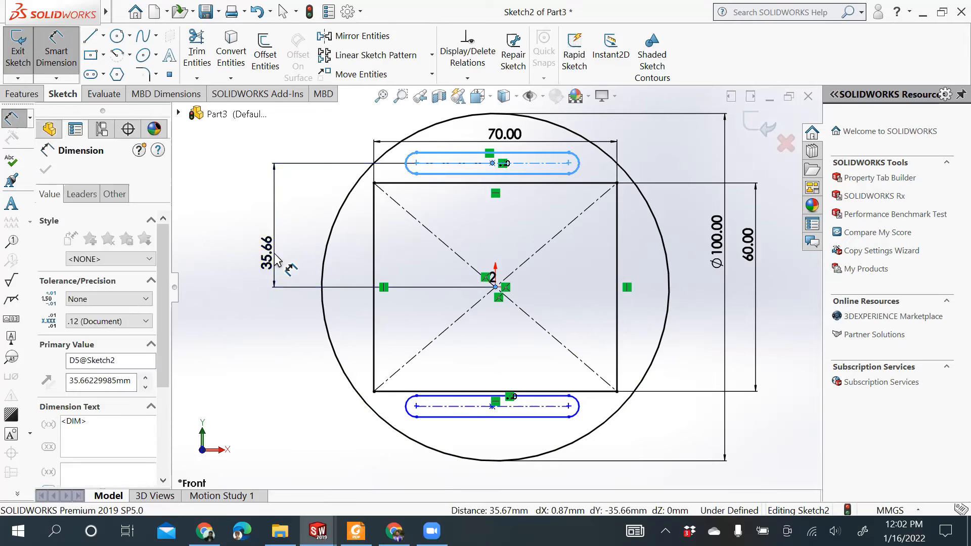
pyautogui.write('35')
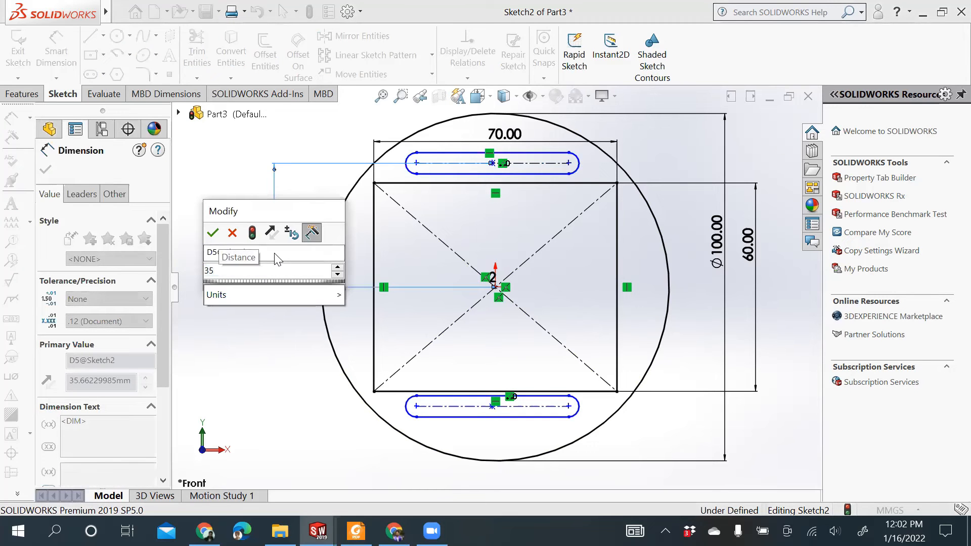
pyautogui.press('Return')
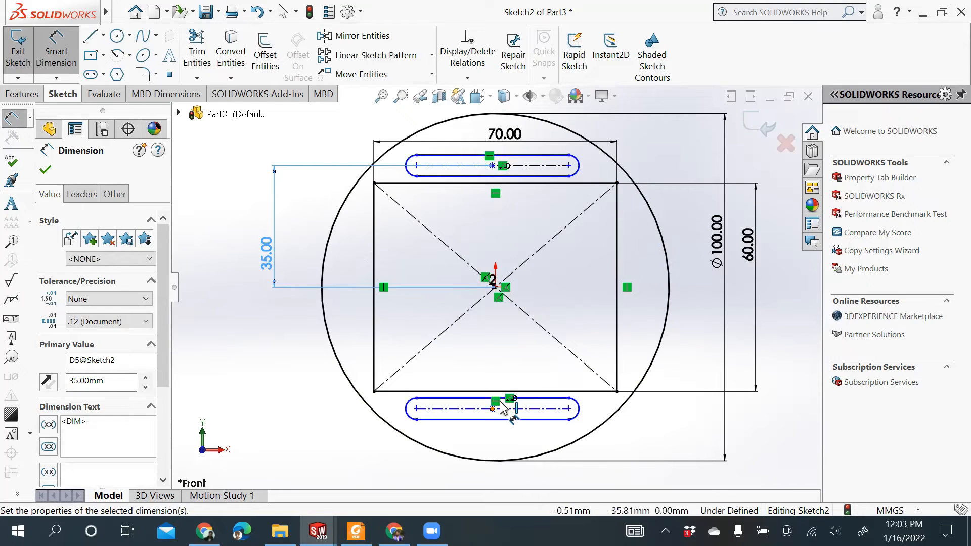
# Step: Dimension the lower slot's vertical distance from the origin at 35 mm and finish dimensioning
pyautogui.click(495, 288)
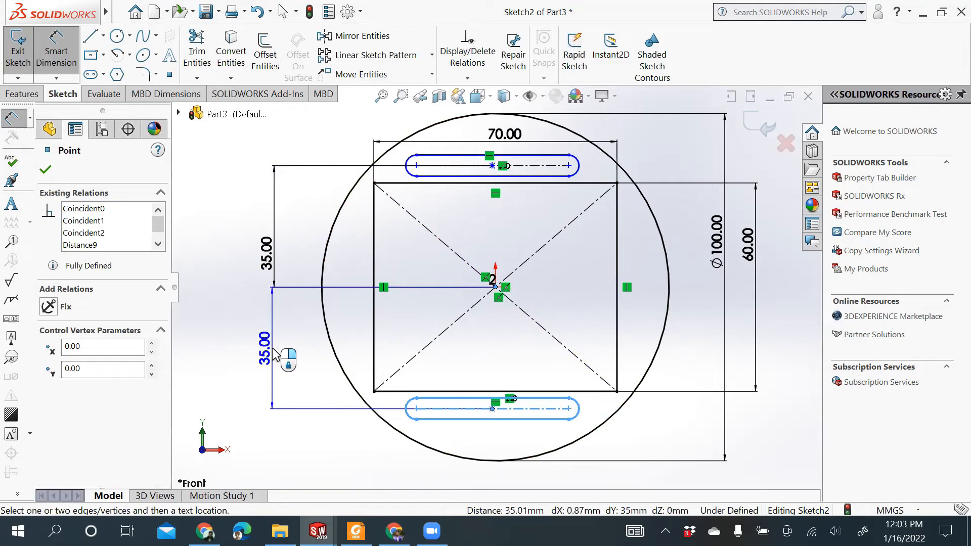
pyautogui.click(274, 354)
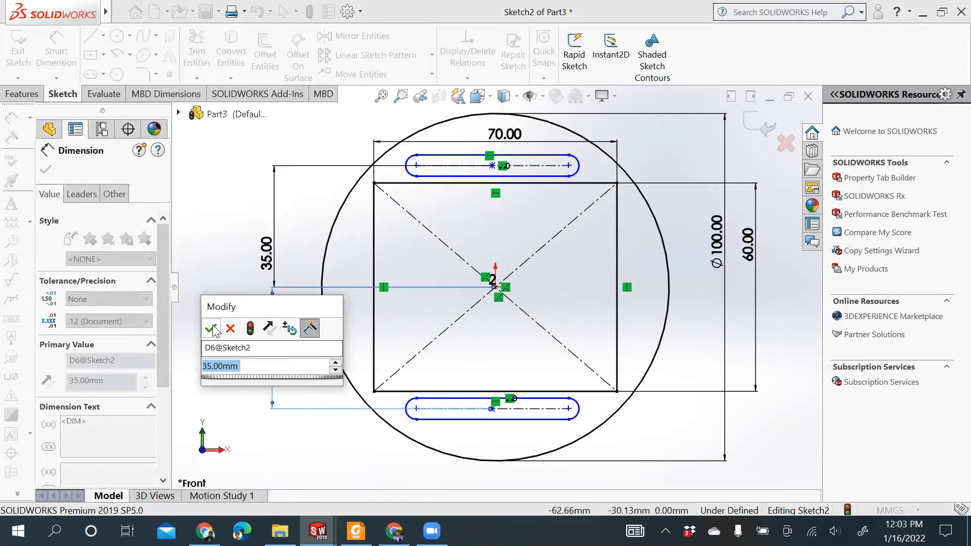
pyautogui.click(210, 329)
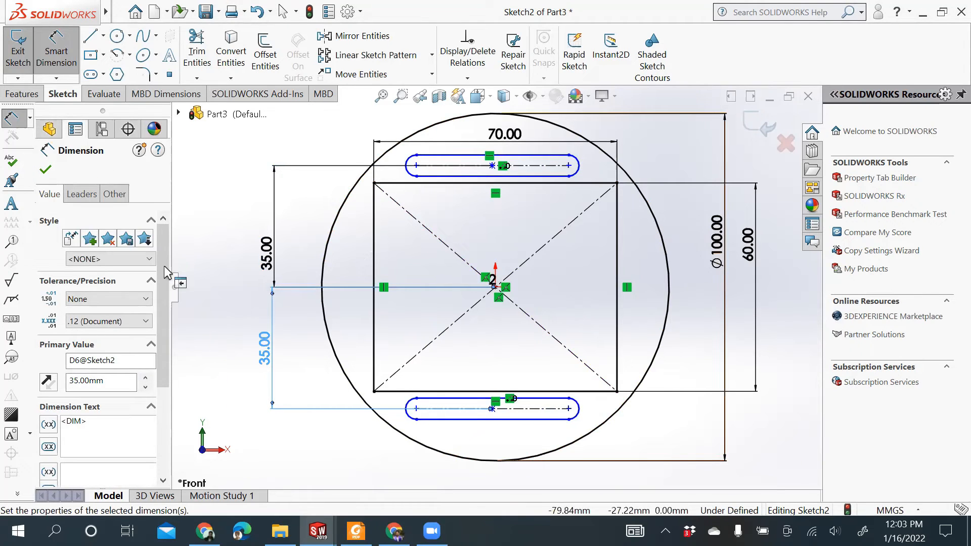
pyautogui.click(45, 170)
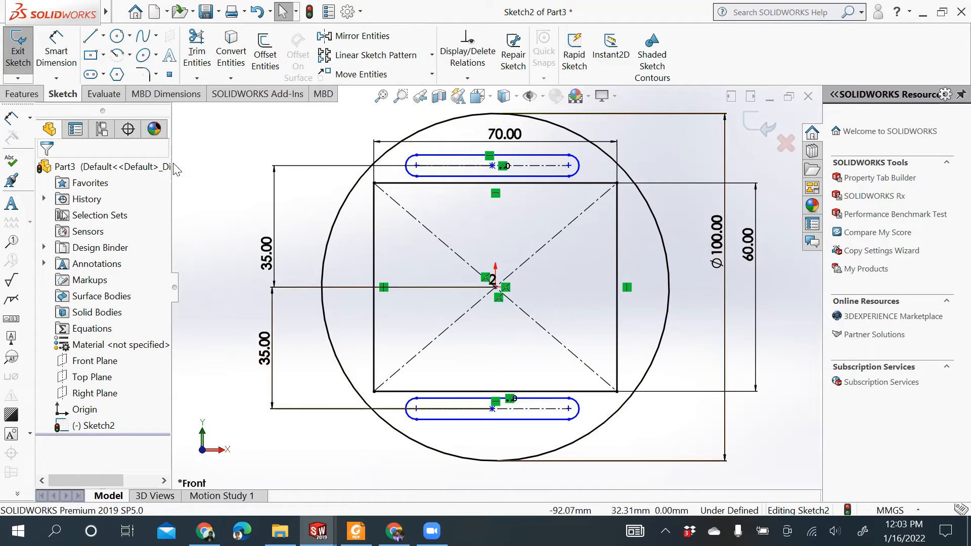
# Step: Sketch a small circle left of the rectangle, centred level with the origin and about 42 mm from it
pyautogui.click(121, 43)
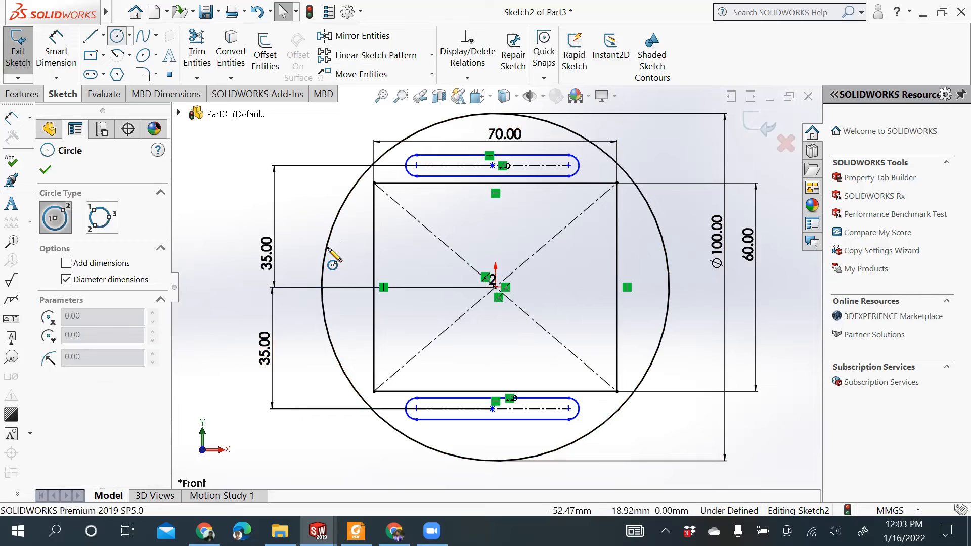
pyautogui.click(351, 287)
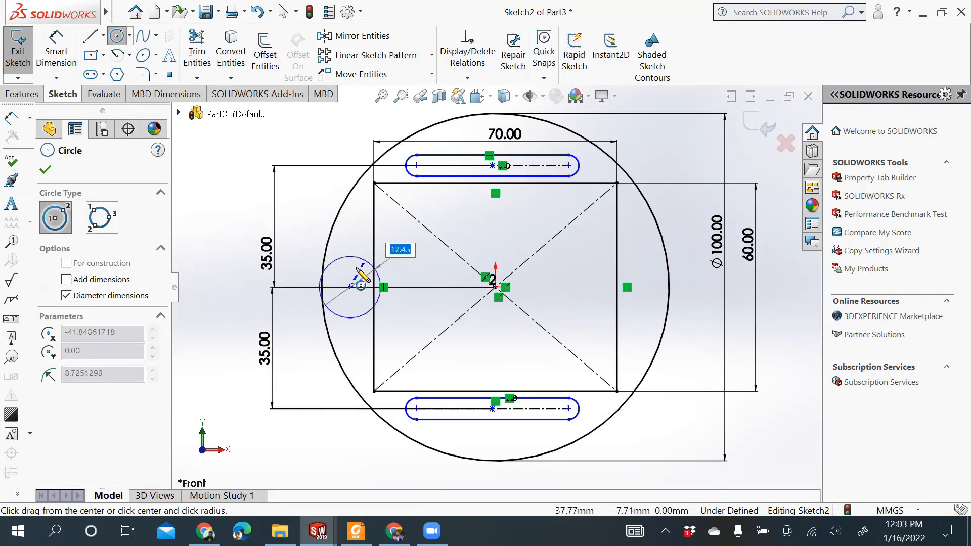
pyautogui.click(340, 269)
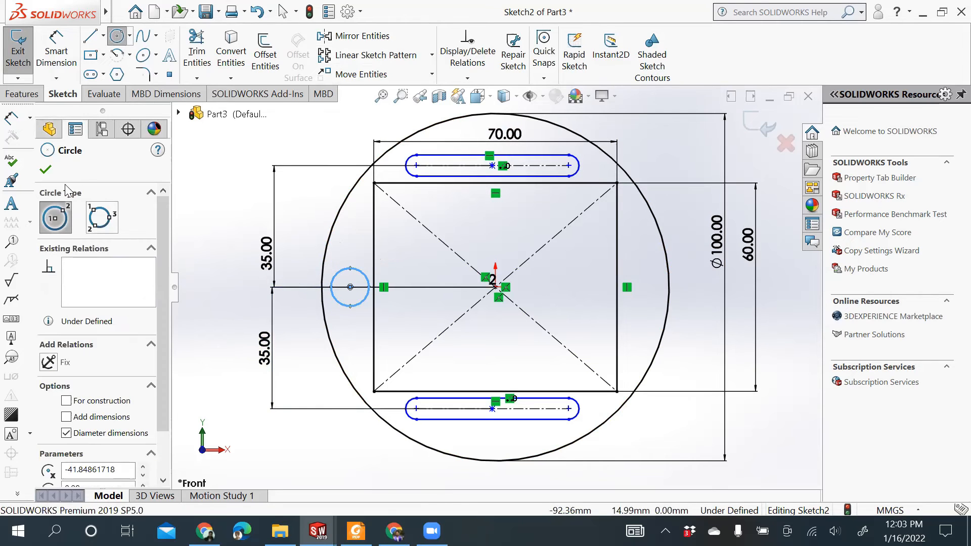
# Step: Set the small circle's radius to 5 mm and finish the circle
pyautogui.scroll(-2, 107, 392)
pyautogui.moveTo(116, 456); pyautogui.dragTo(39, 463)
pyautogui.write('5')
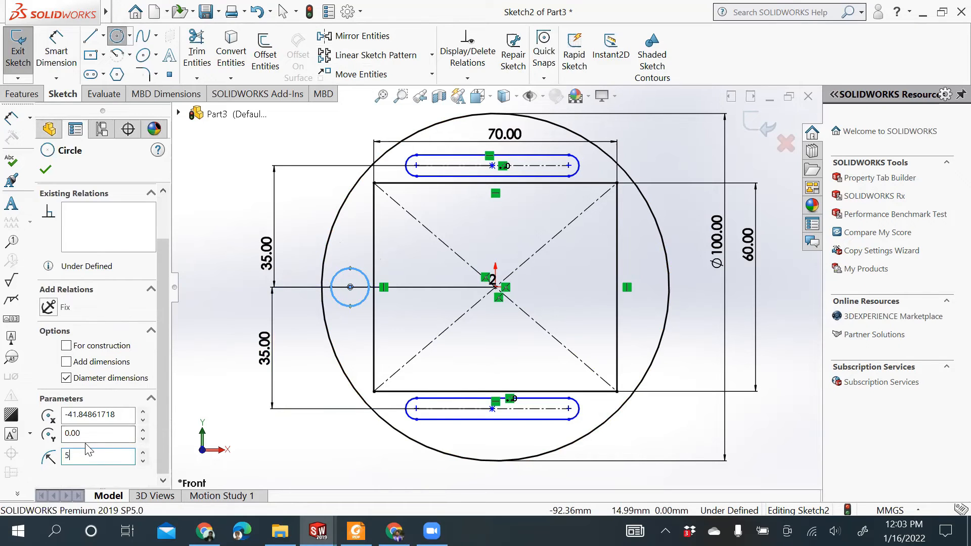
pyautogui.press('Return')
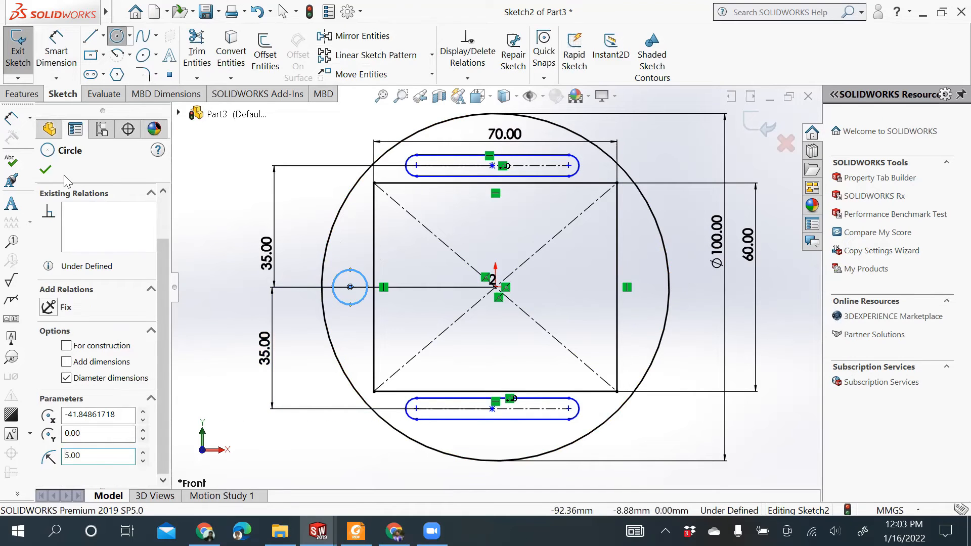
pyautogui.click(45, 170)
pyautogui.press('Escape')
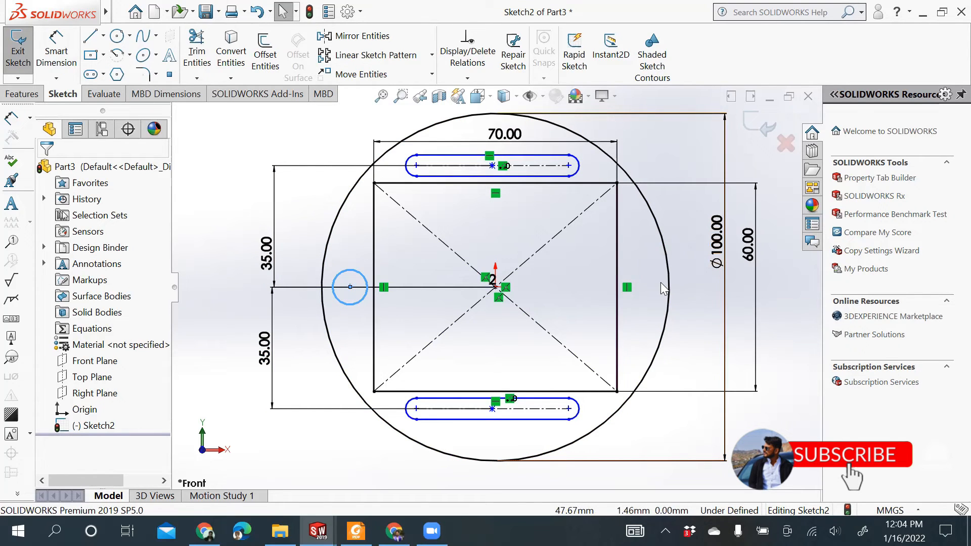
# Step: Mirror the small circle about the Right Plane as a copy on the other side of the rectangle
pyautogui.click(347, 37)
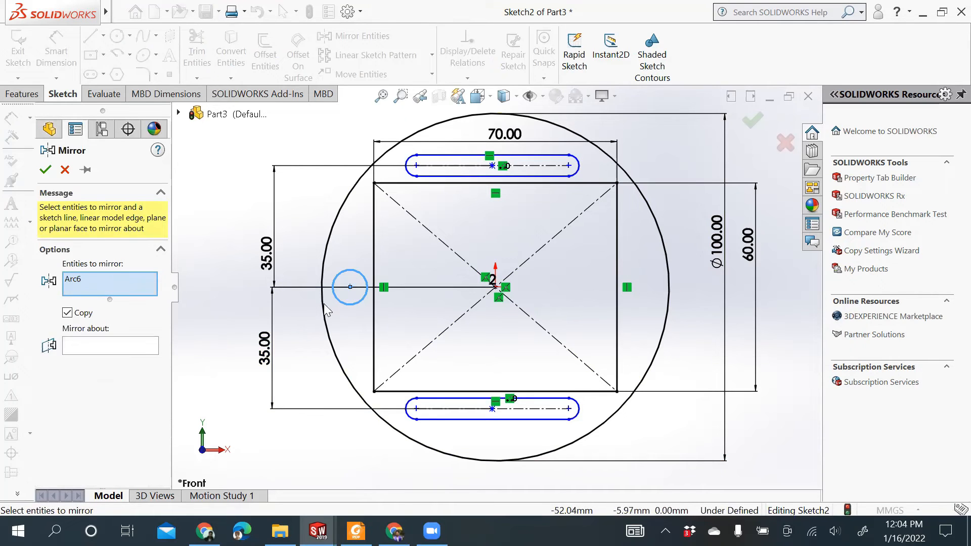
pyautogui.click(347, 272)
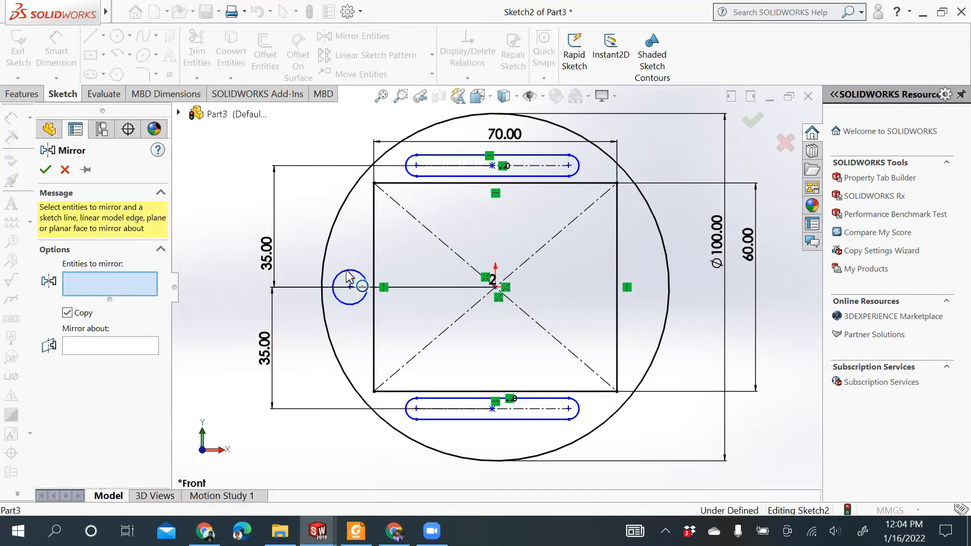
pyautogui.click(346, 272)
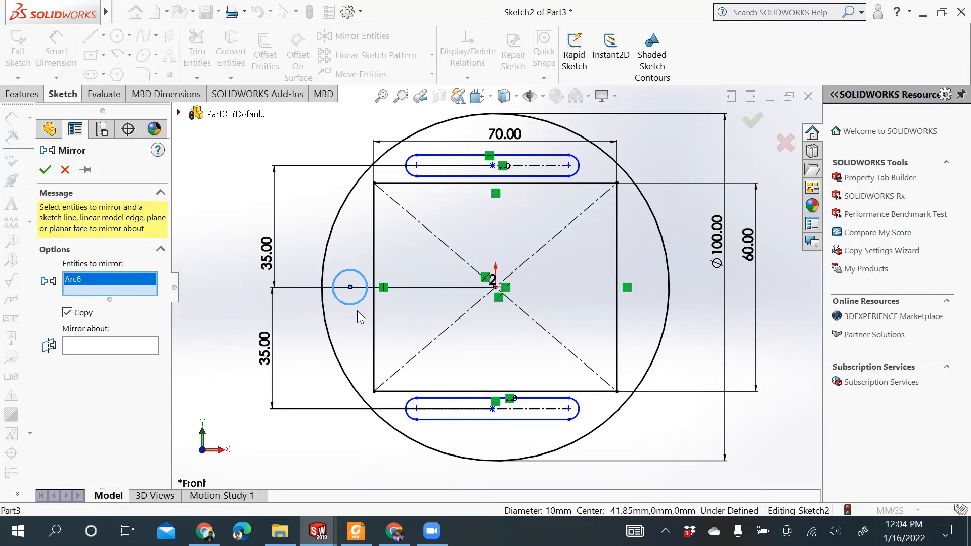
pyautogui.click(87, 348)
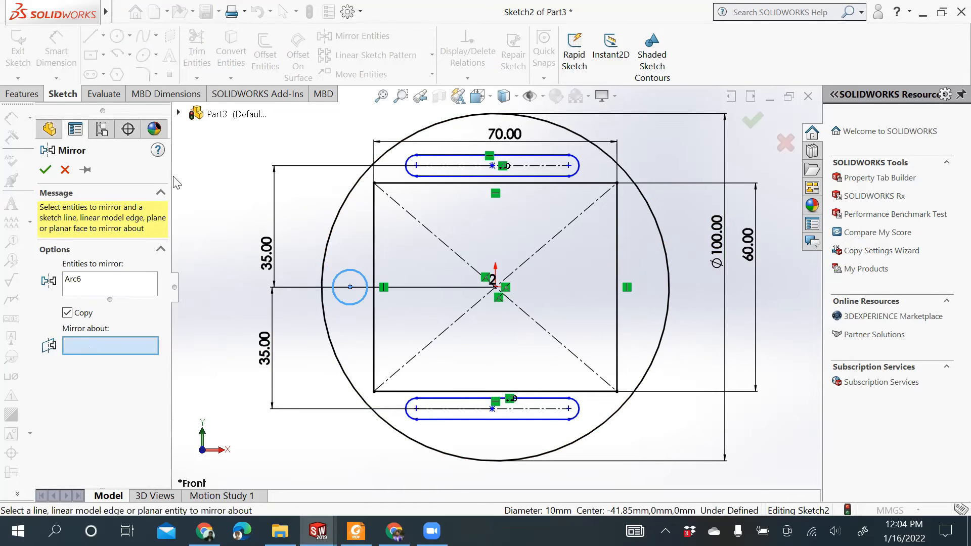
pyautogui.click(178, 114)
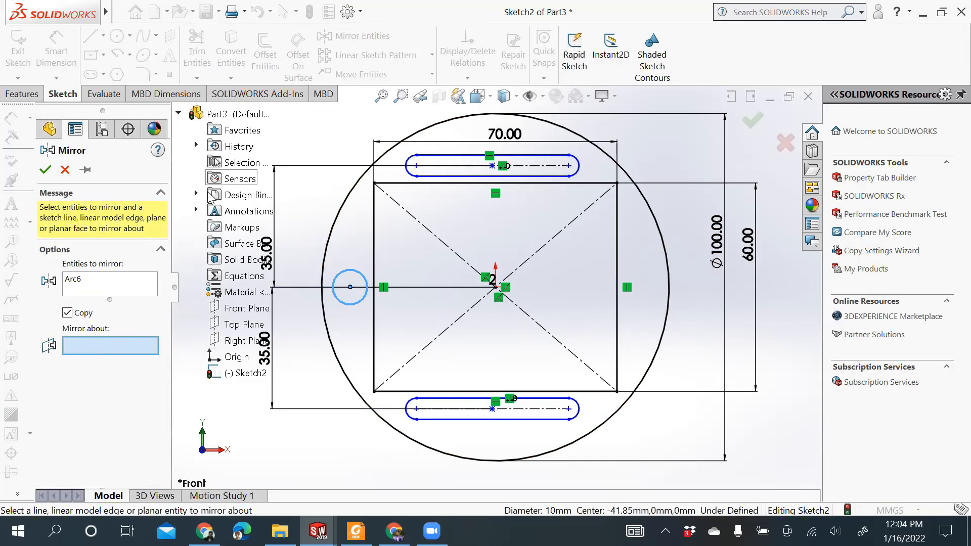
pyautogui.click(232, 344)
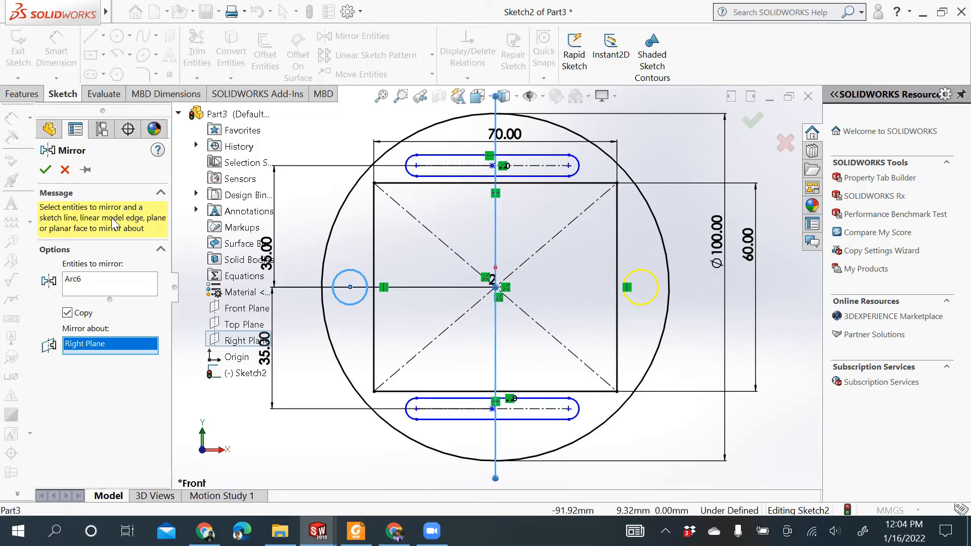
pyautogui.click(51, 175)
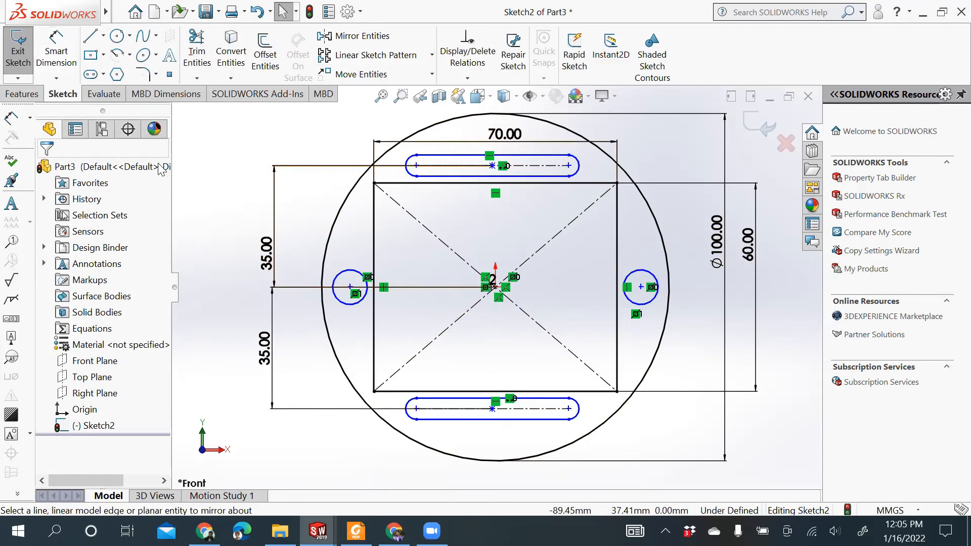
pyautogui.click(503, 170)
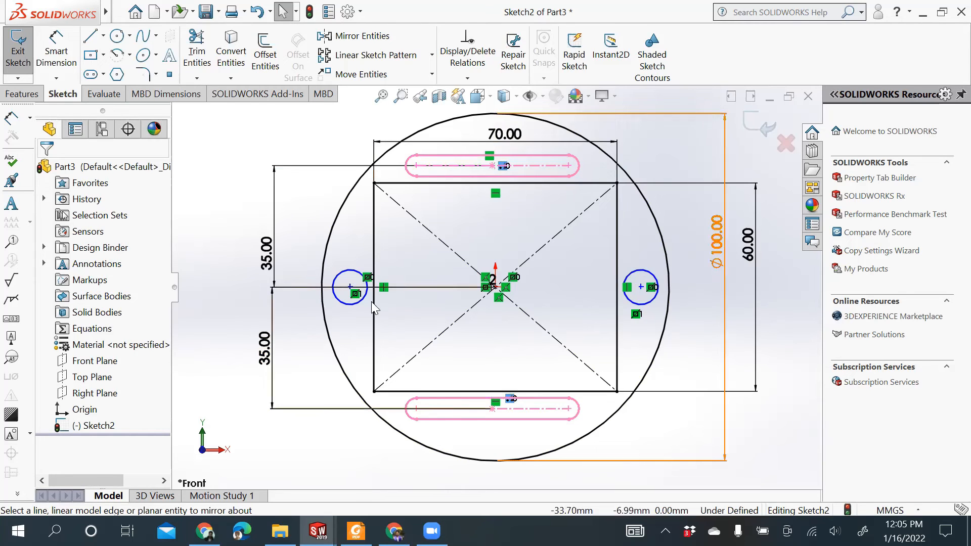
pyautogui.click(384, 291)
pyautogui.click(486, 279)
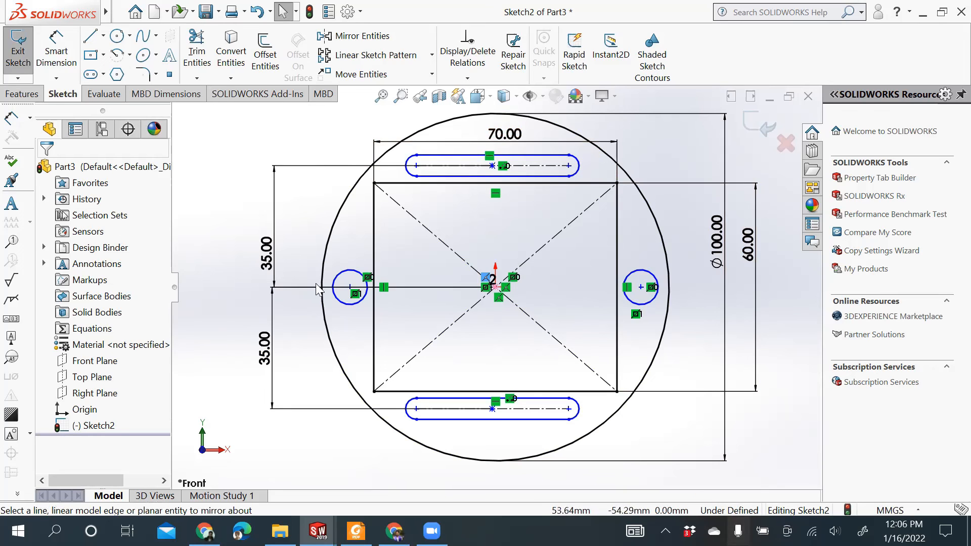
# Step: Dimension the upper slot's straight length to 45 mm with Smart Dimension
pyautogui.click(58, 44)
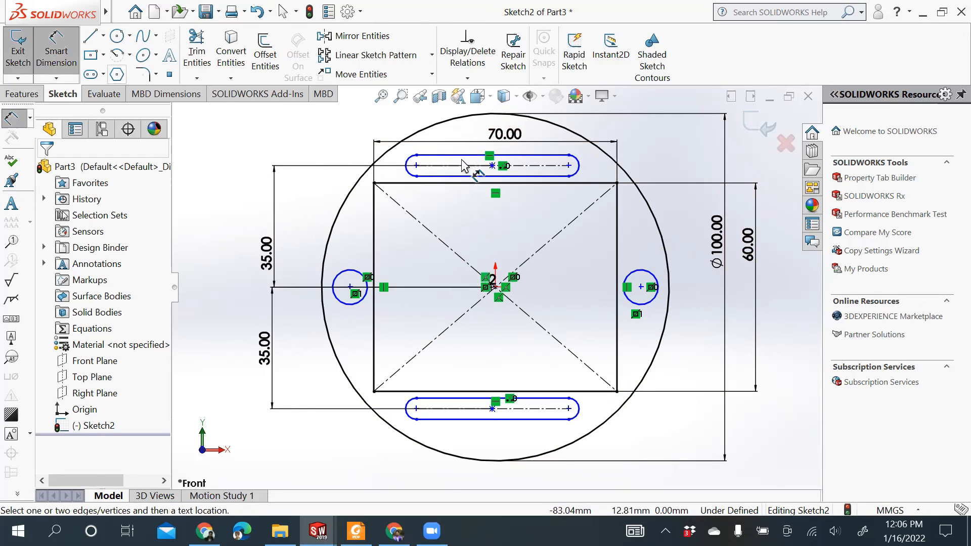
pyautogui.click(527, 185)
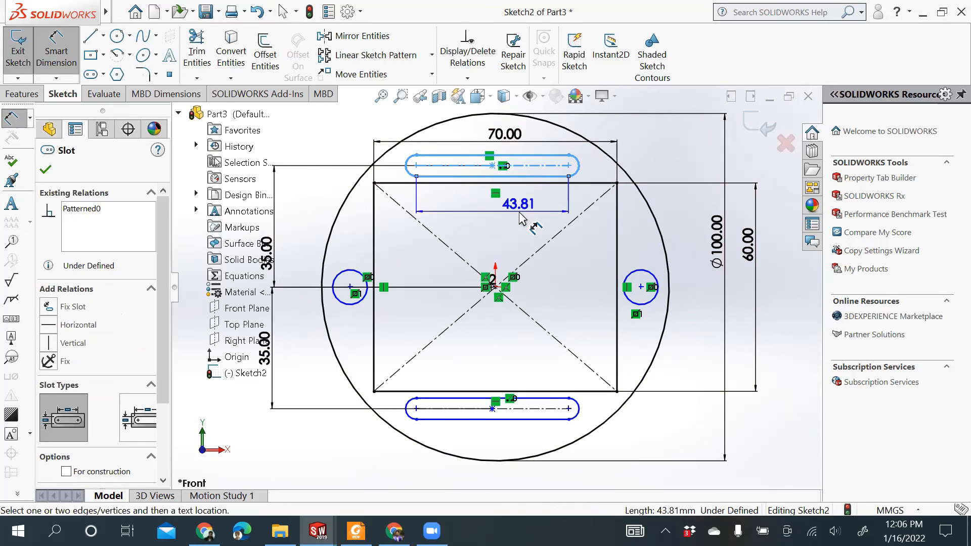
pyautogui.click(522, 213)
pyautogui.write('45')
pyautogui.press('Return')
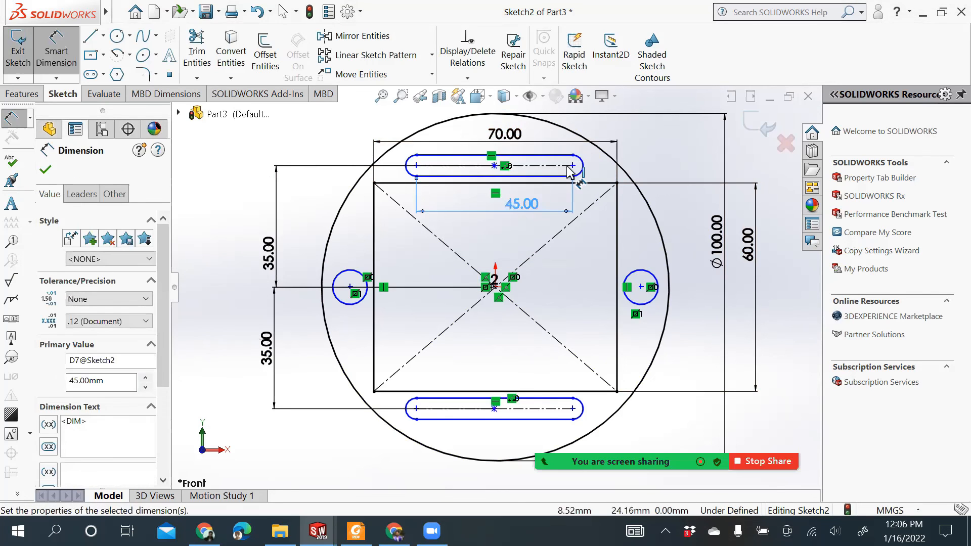
# Step: Dimension the radius of the upper slot's right end arc to 3 mm
pyautogui.click(582, 165)
pyautogui.click(659, 157)
pyautogui.write('3')
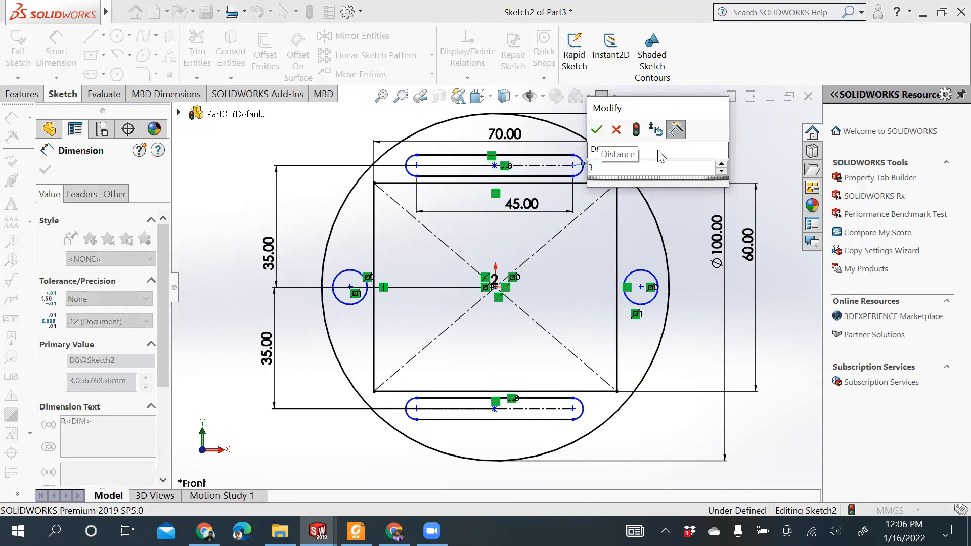
pyautogui.press('Return')
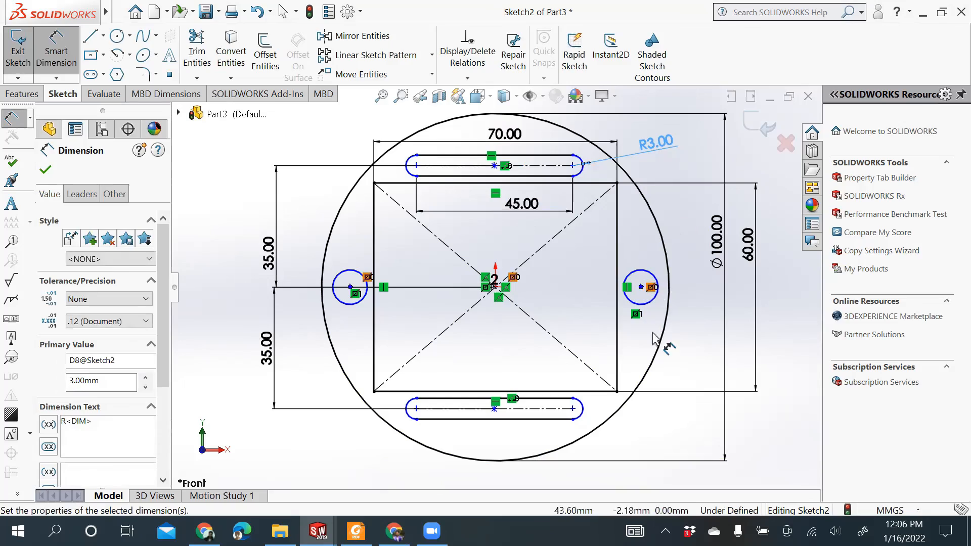
# Step: Dimension the right small circle's diameter at 10 mm and exit the sketch
pyautogui.click(657, 300)
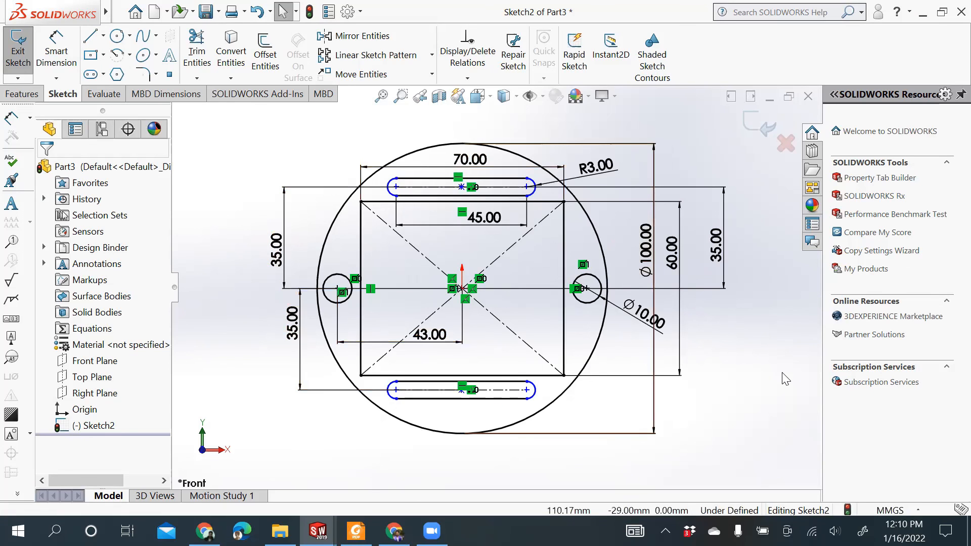
pyautogui.click(753, 120)
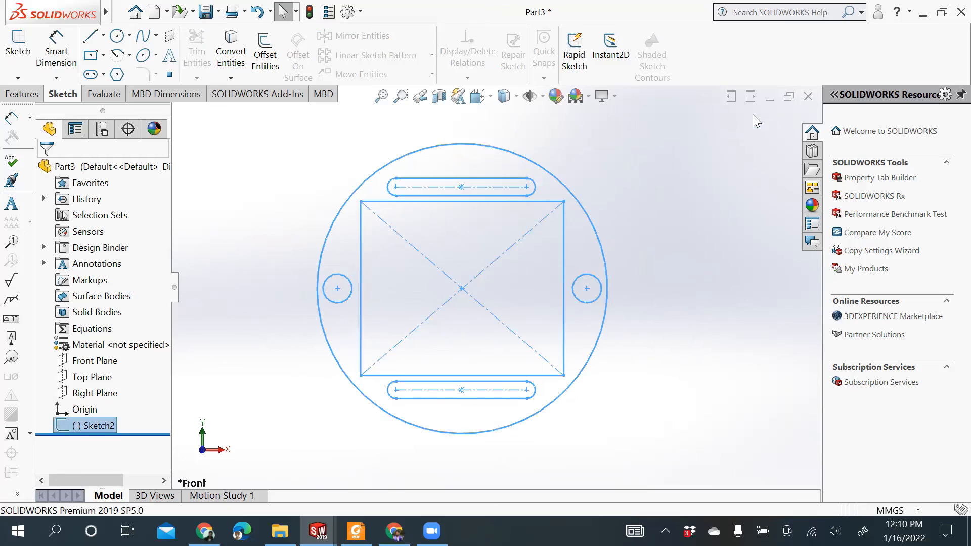